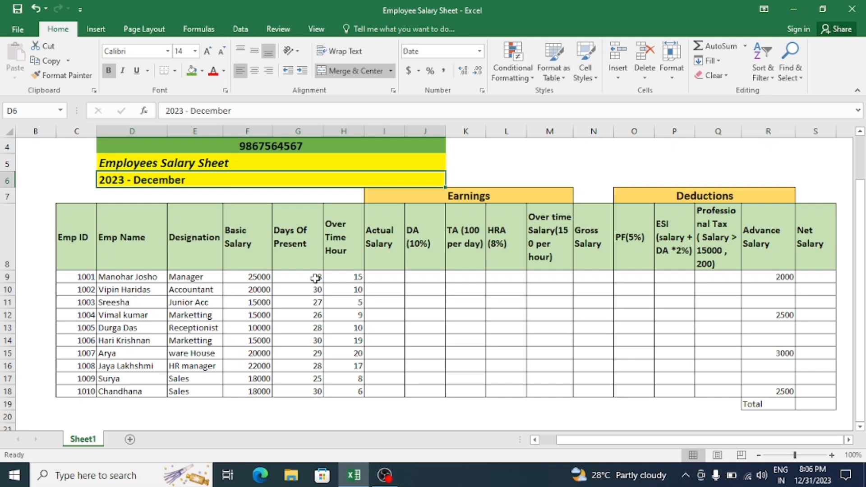
Step: Calculate Actual Salary in I9 with =F9/30*G9 and fill the formula down to I18
{"action": "left_click", "coordinate": [384, 278]}
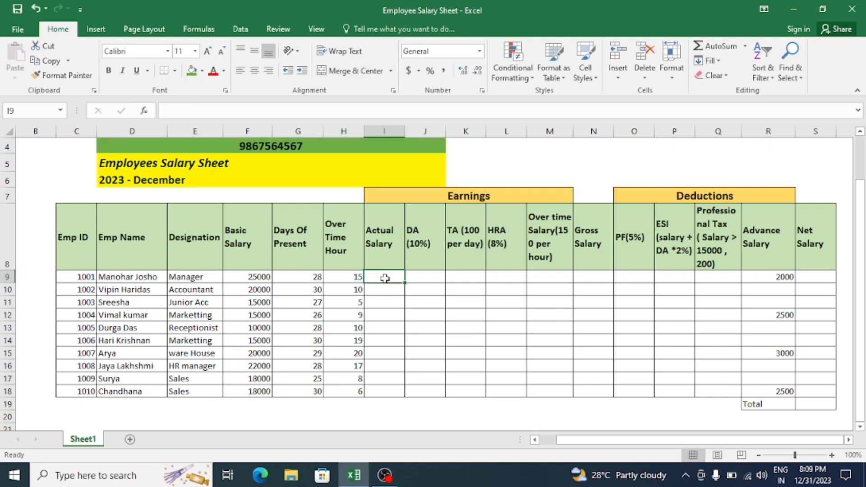
{"action": "type", "text": "="}
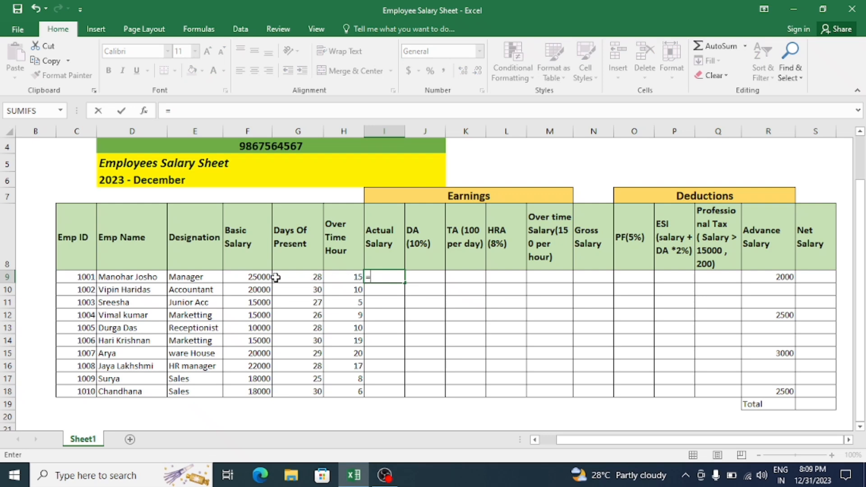
{"action": "left_click", "coordinate": [257, 276]}
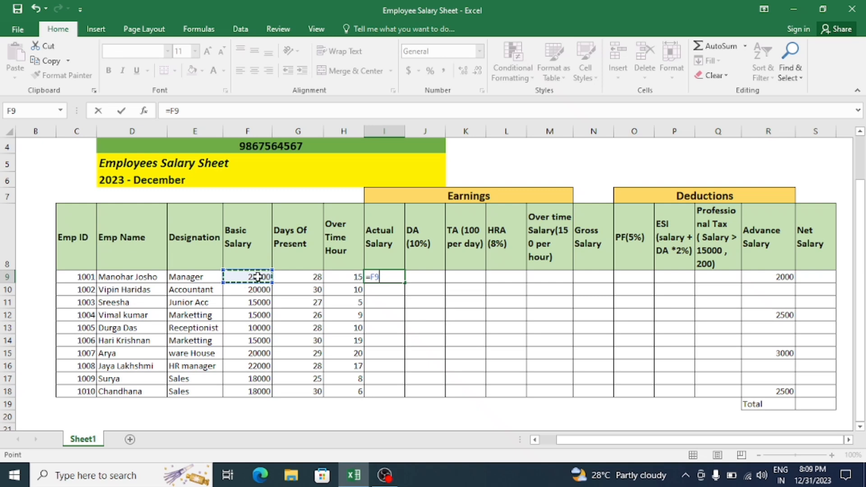
{"action": "type", "text": "/"}
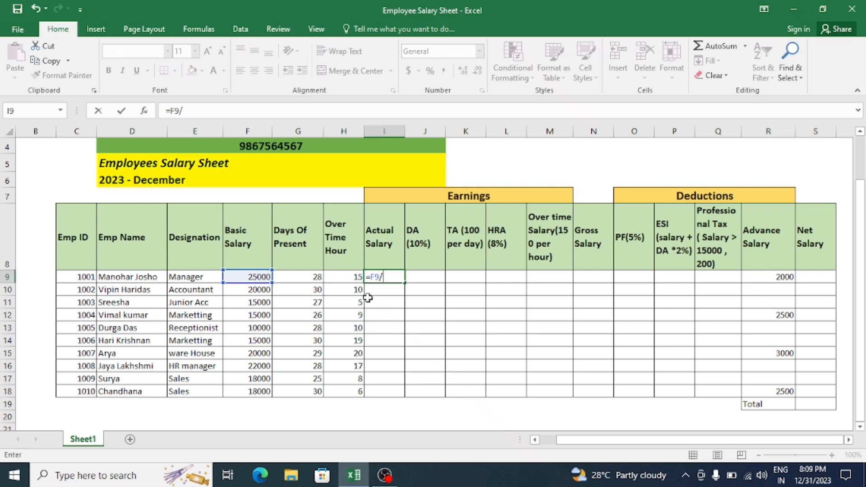
{"action": "type", "text": "30*"}
{"action": "left_click", "coordinate": [312, 279]}
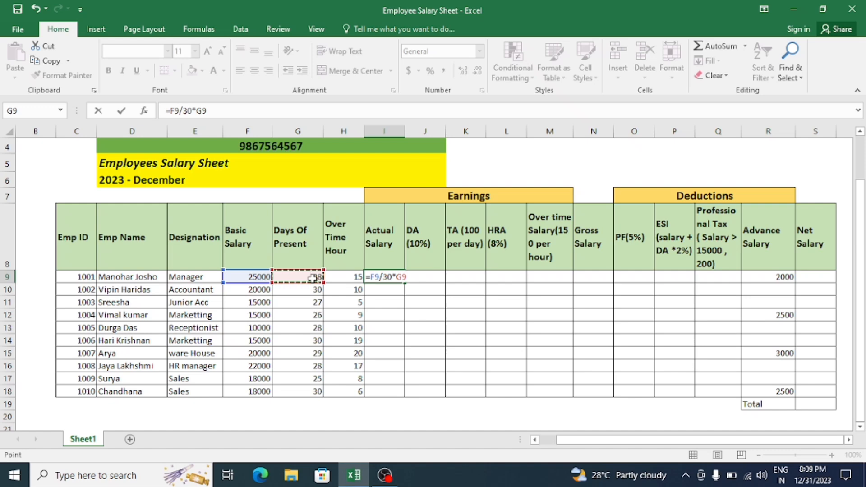
{"action": "key", "text": "Return"}
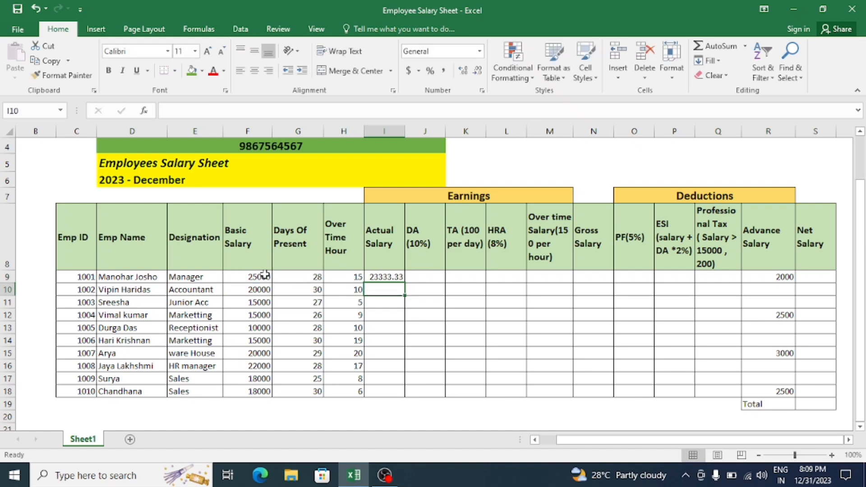
{"action": "left_click", "coordinate": [384, 277]}
{"action": "left_click_drag", "start_coordinate": [404, 282], "coordinate": [404, 393]}
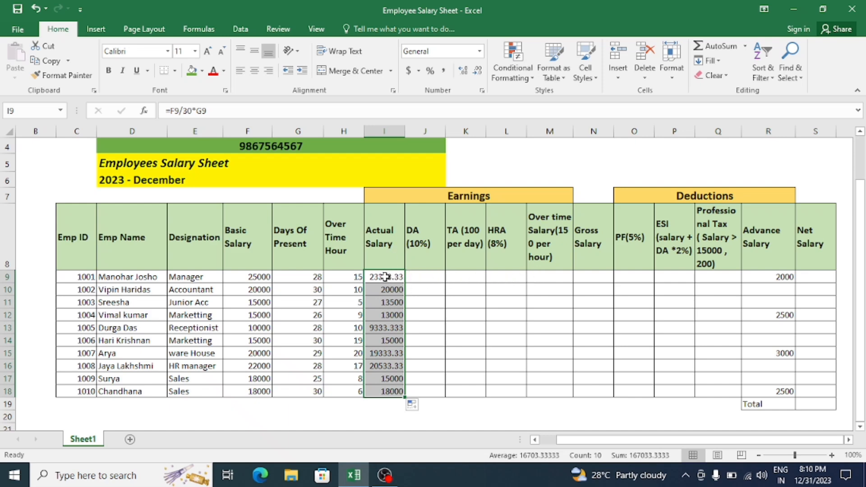
Step: Calculate DA in J9 as 10% of the actual salary with =I9*10% and fill it down to J18
{"action": "left_click", "coordinate": [422, 277]}
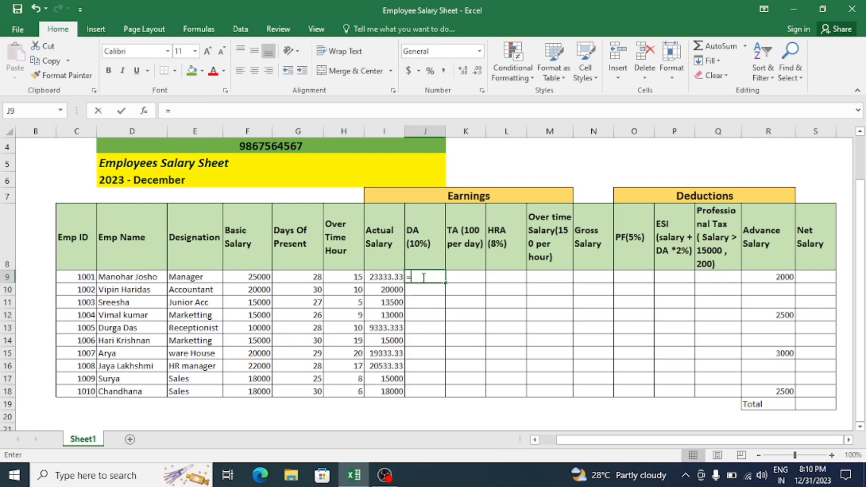
{"action": "type", "text": "="}
{"action": "left_click", "coordinate": [387, 280]}
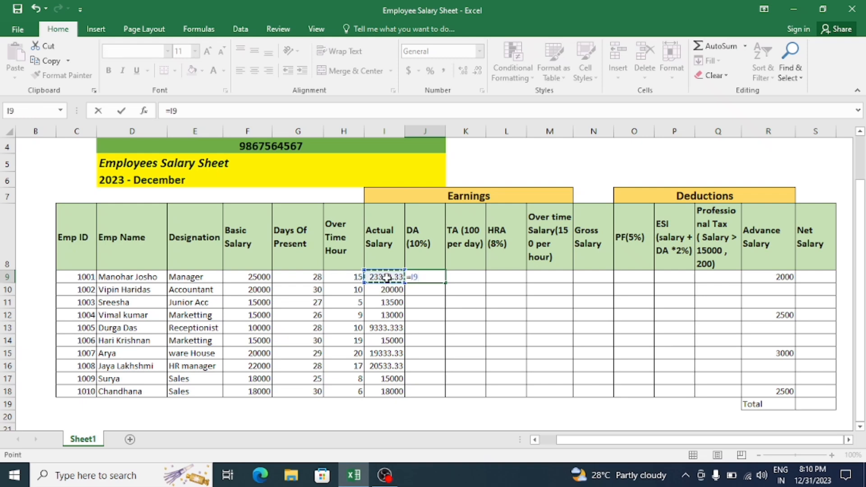
{"action": "type", "text": "*10%"}
{"action": "key", "text": "Return"}
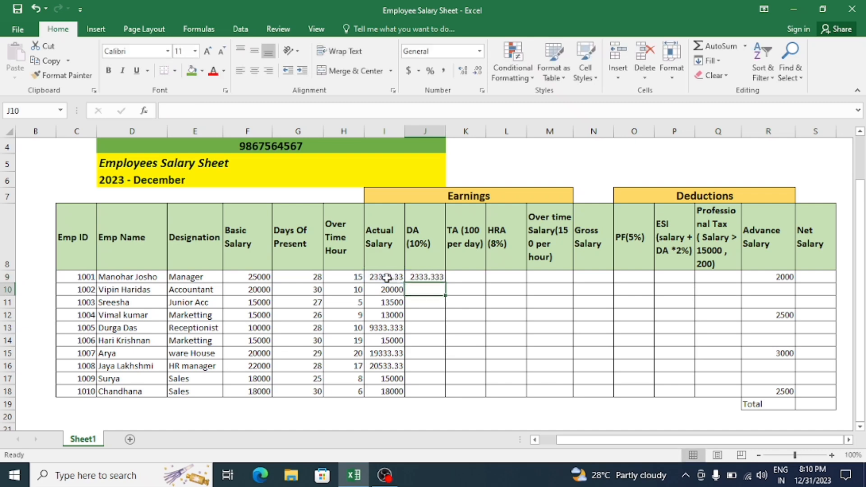
{"action": "left_click", "coordinate": [434, 277]}
{"action": "left_click_drag", "start_coordinate": [445, 285], "coordinate": [442, 401]}
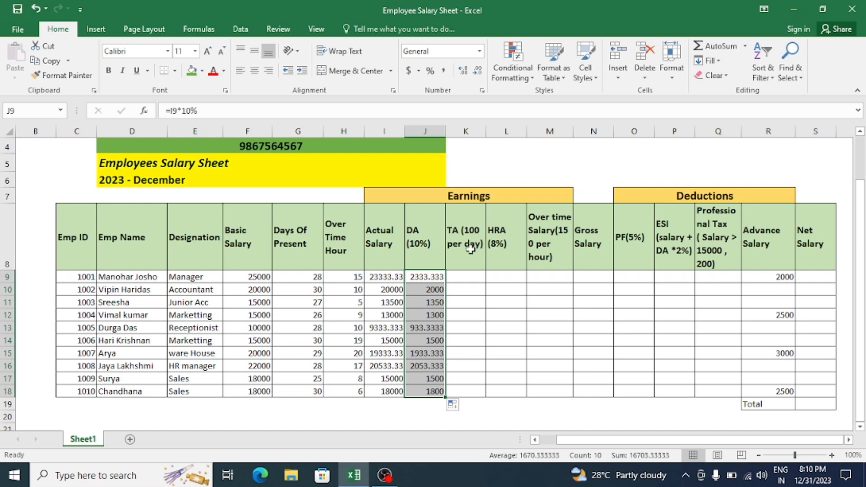
Step: Calculate TA in K9 from the days of present with =G9*100 and fill it down to K18
{"action": "left_click", "coordinate": [471, 276]}
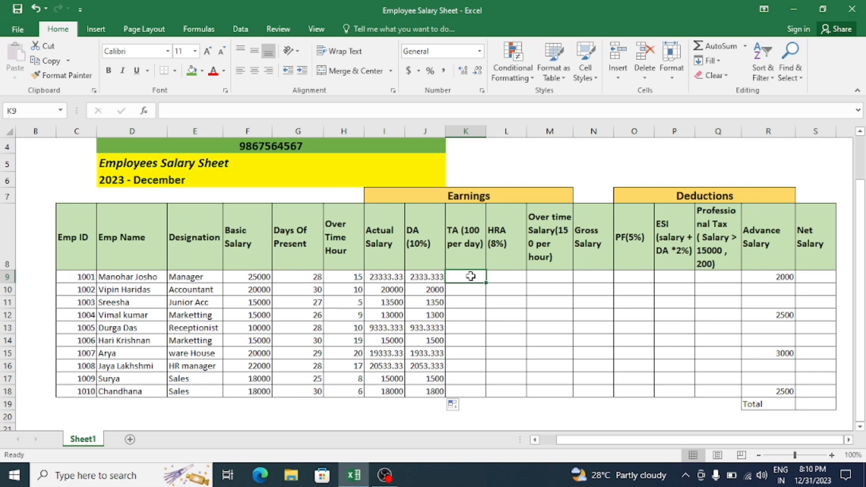
{"action": "type", "text": "="}
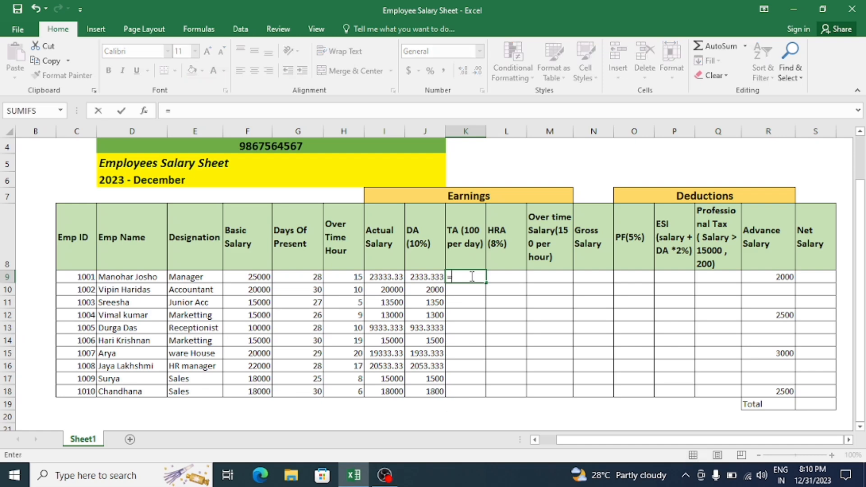
{"action": "left_click", "coordinate": [306, 279]}
{"action": "type", "text": "*100"}
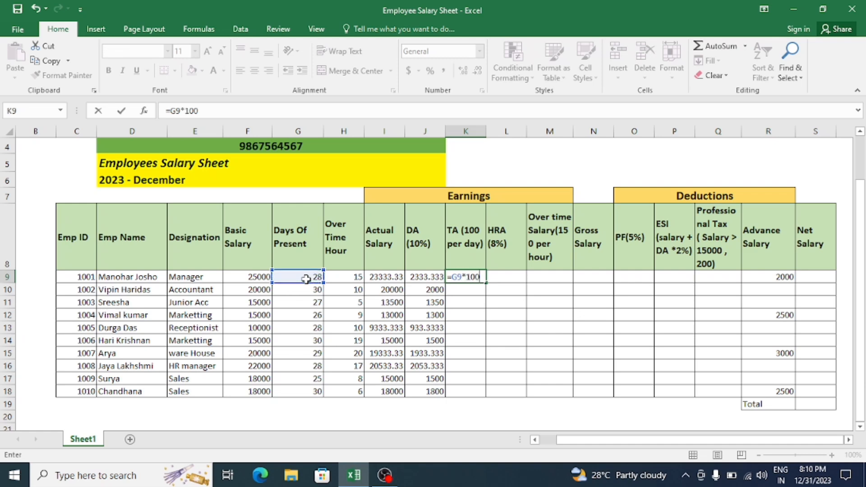
{"action": "key", "text": "Return"}
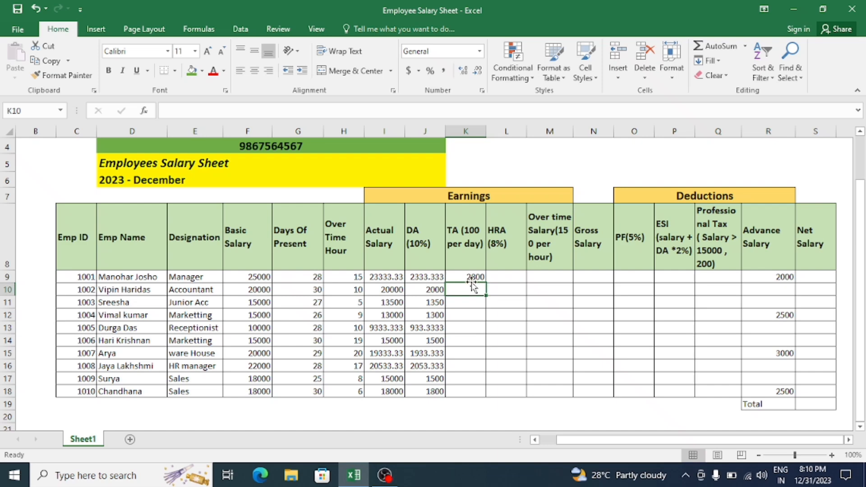
{"action": "left_click", "coordinate": [472, 277]}
{"action": "left_click_drag", "start_coordinate": [486, 283], "coordinate": [486, 397]}
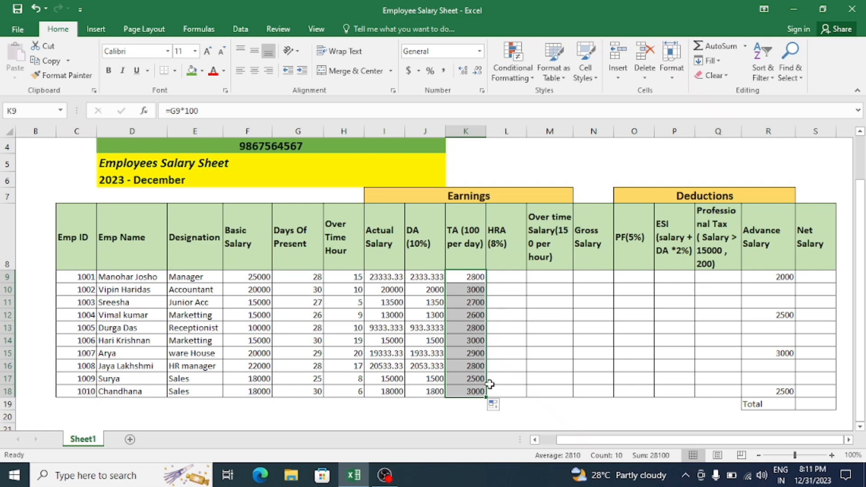
Step: Calculate HRA in L9 as 8% of the actual salary with =I9*8% and fill it down to L18
{"action": "left_click", "coordinate": [510, 278]}
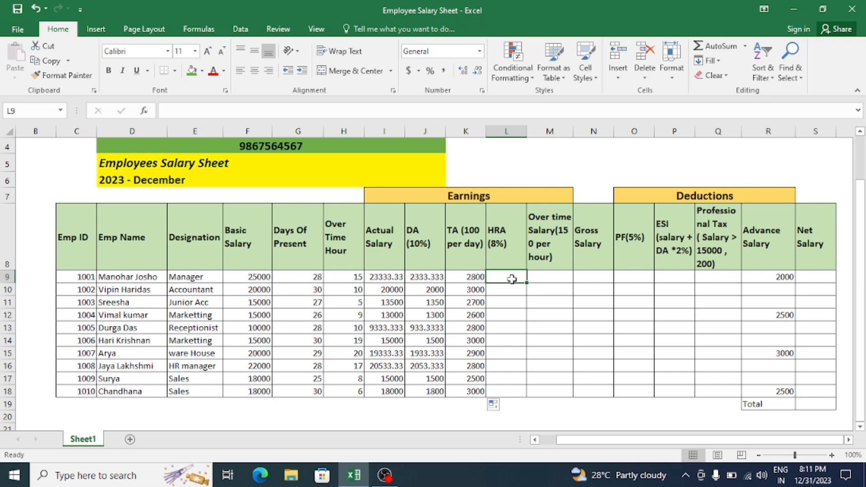
{"action": "type", "text": "="}
{"action": "left_click", "coordinate": [379, 274]}
{"action": "type", "text": "*8%"}
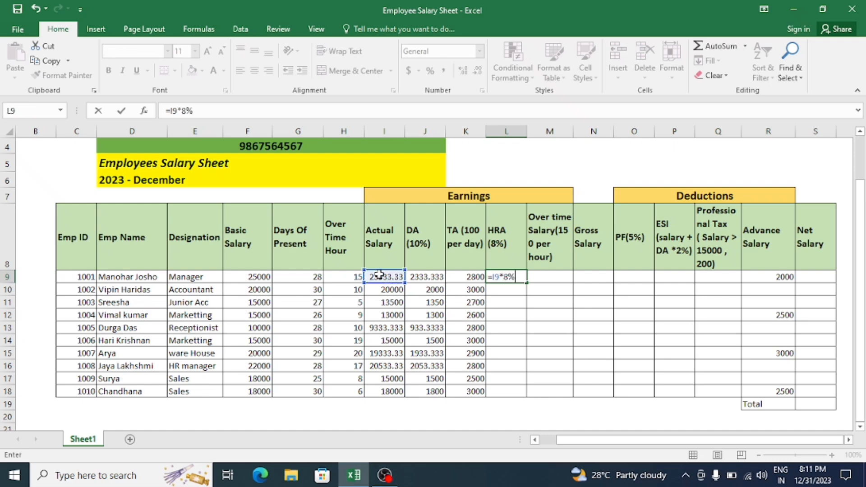
{"action": "key", "text": "Return"}
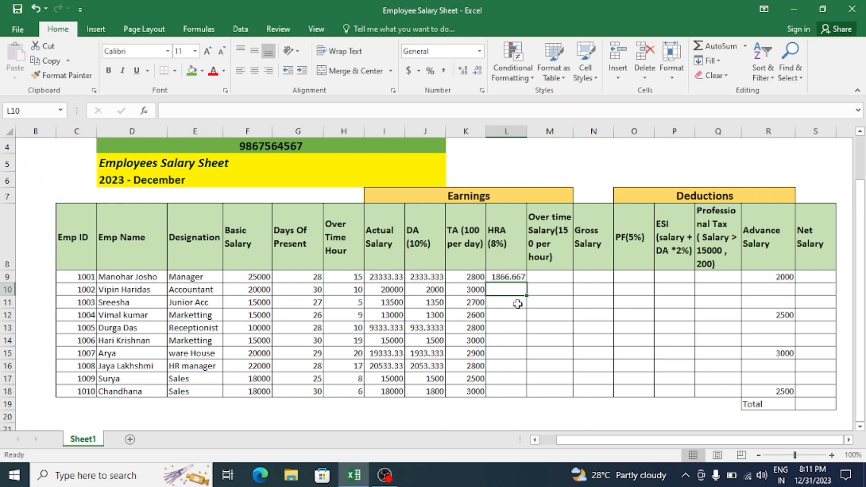
{"action": "left_click_drag", "start_coordinate": [526, 282], "coordinate": [523, 396]}
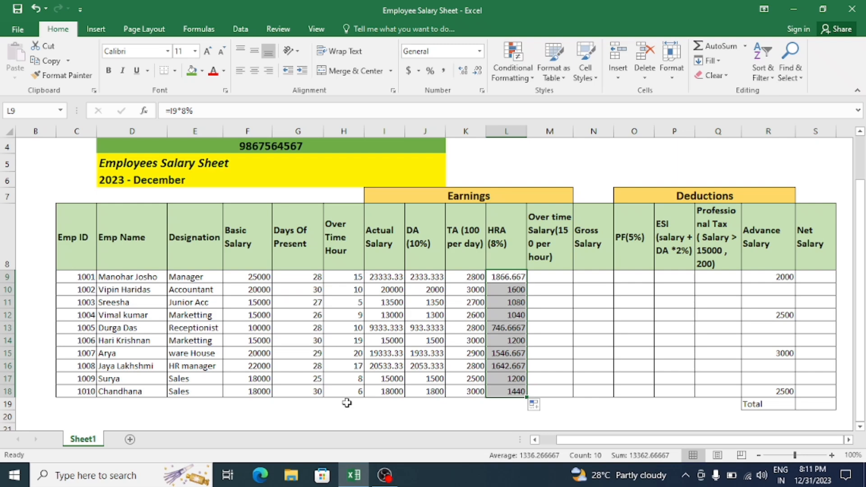
Step: Calculate the overtime salary in M9 with =H9*150 and fill the formula down to M18
{"action": "left_click", "coordinate": [550, 275]}
{"action": "type", "text": "="}
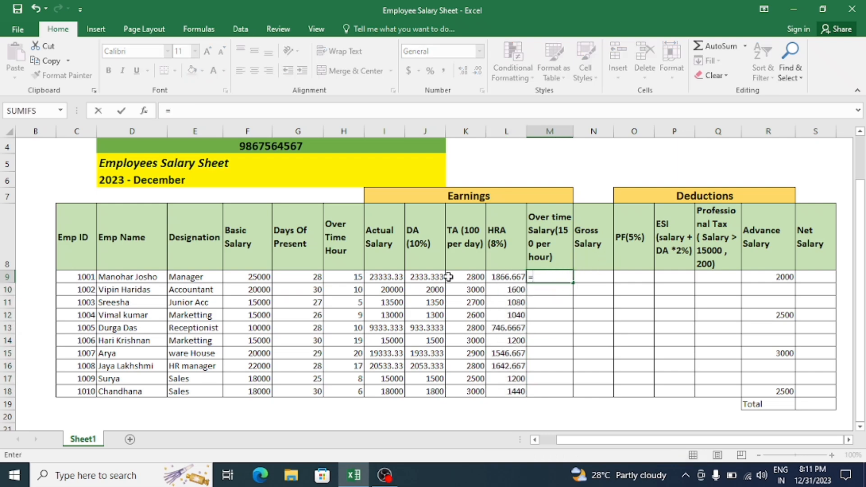
{"action": "left_click", "coordinate": [339, 277]}
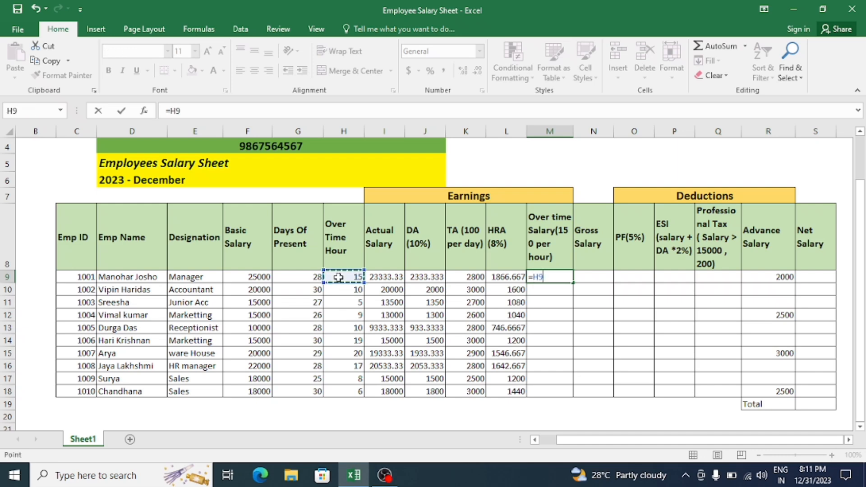
{"action": "type", "text": "*150"}
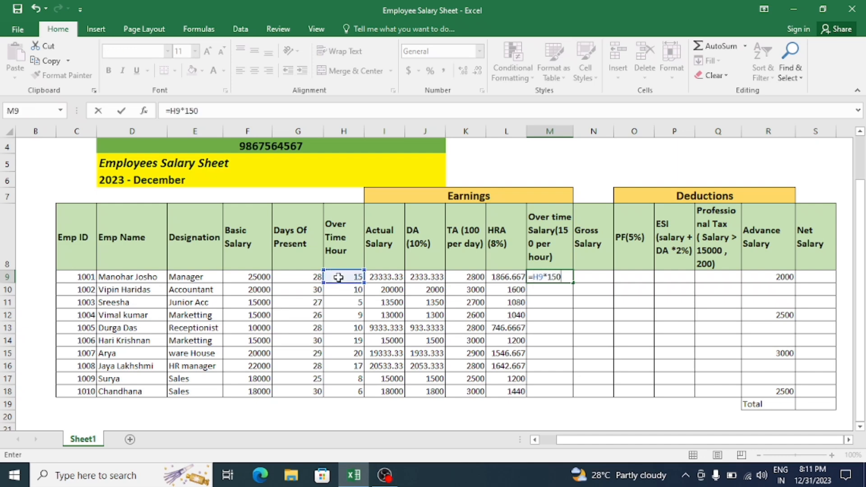
{"action": "key", "text": "Return"}
{"action": "left_click", "coordinate": [538, 278]}
{"action": "left_click_drag", "start_coordinate": [575, 282], "coordinate": [568, 392]}
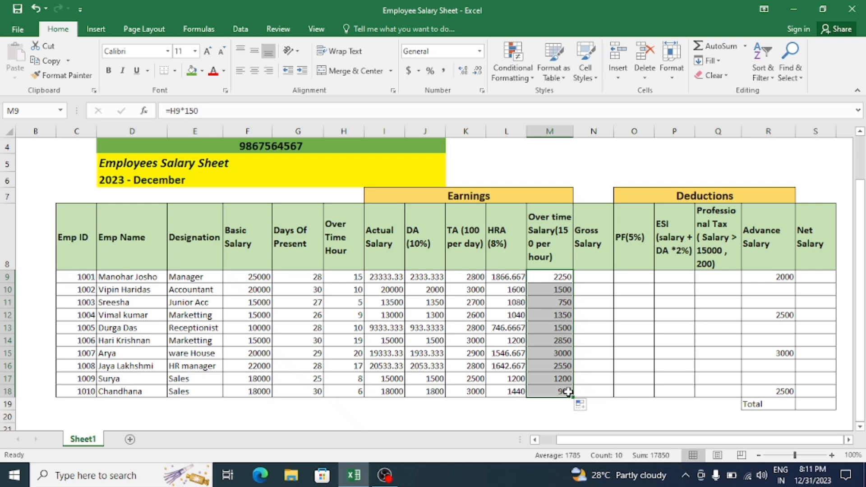
Step: Total the earnings I9:M9 with SUM in Gross Salary cell N9 and fill the formula down to N18
{"action": "left_click", "coordinate": [592, 277]}
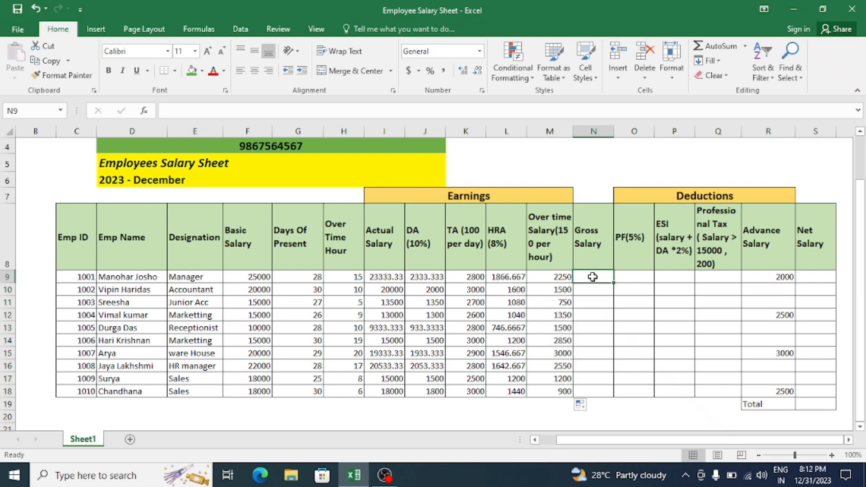
{"action": "type", "text": "=su"}
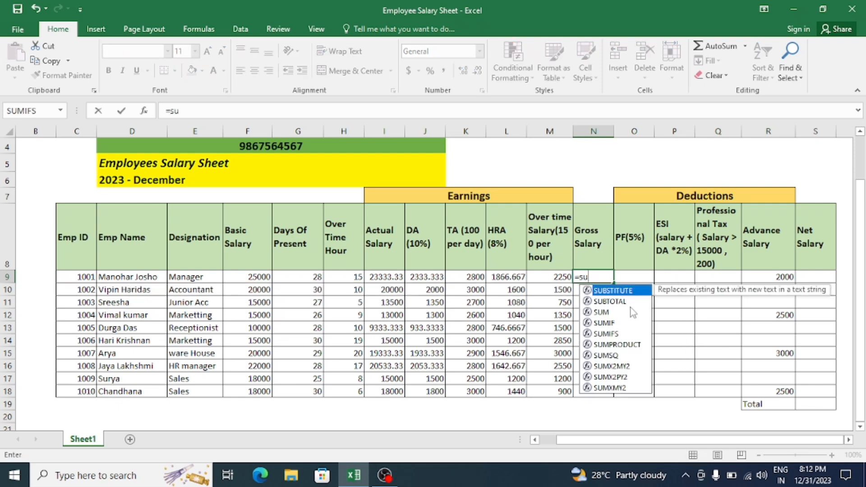
{"action": "double_click", "coordinate": [602, 312]}
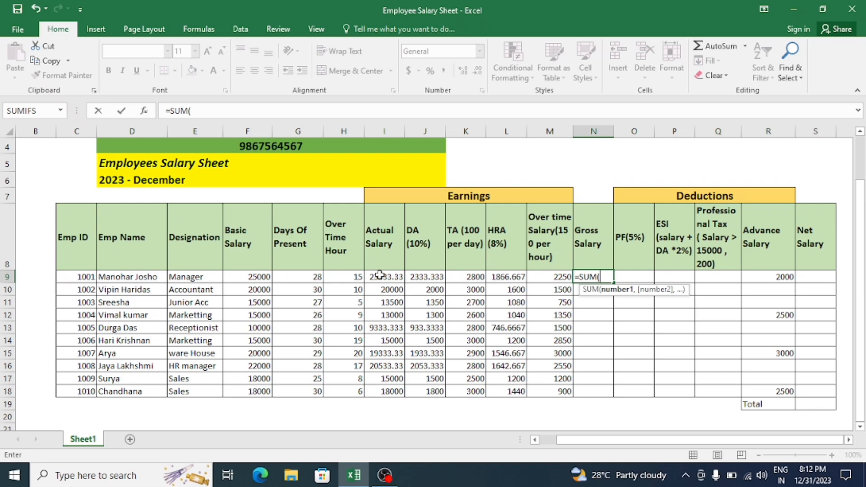
{"action": "left_click_drag", "start_coordinate": [380, 277], "coordinate": [534, 282]}
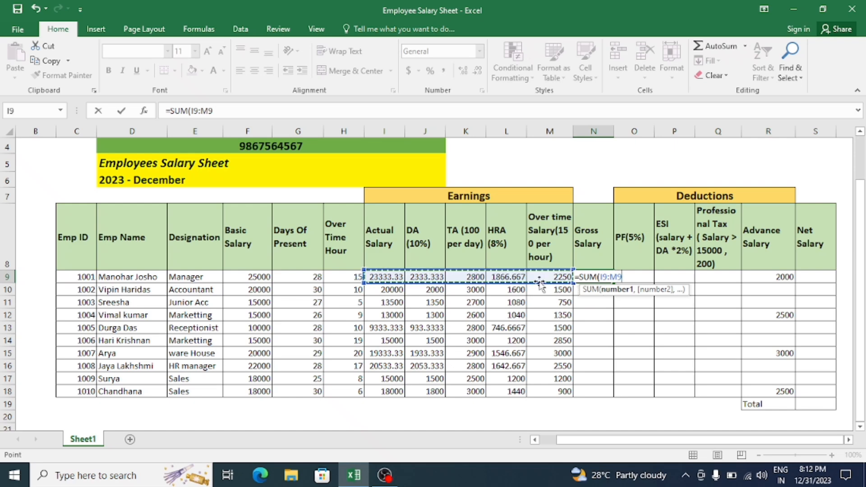
{"action": "key", "text": "Return"}
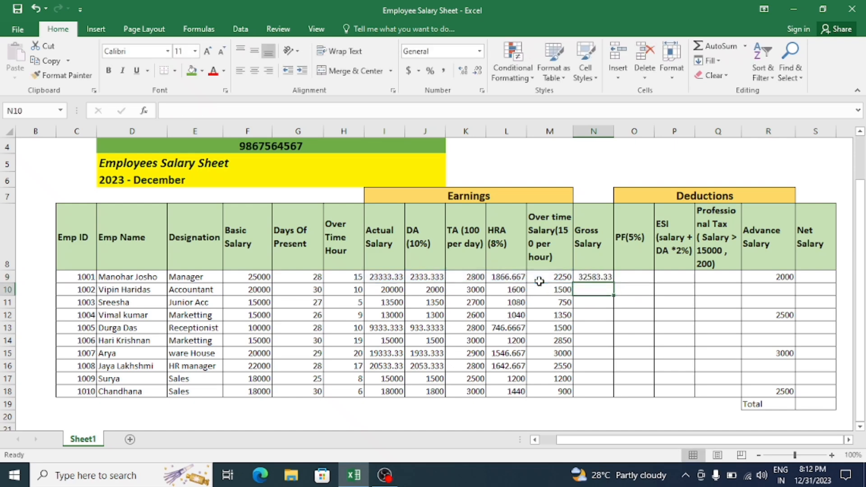
{"action": "left_click", "coordinate": [606, 276]}
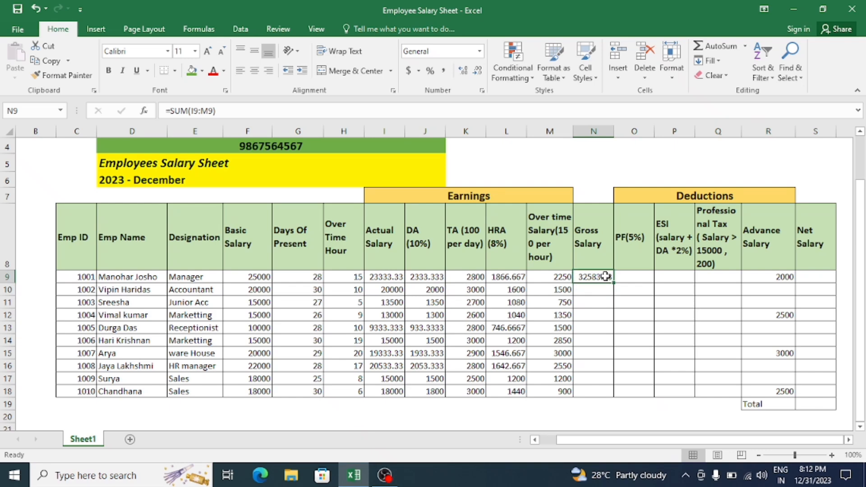
{"action": "left_click_drag", "start_coordinate": [613, 283], "coordinate": [602, 392]}
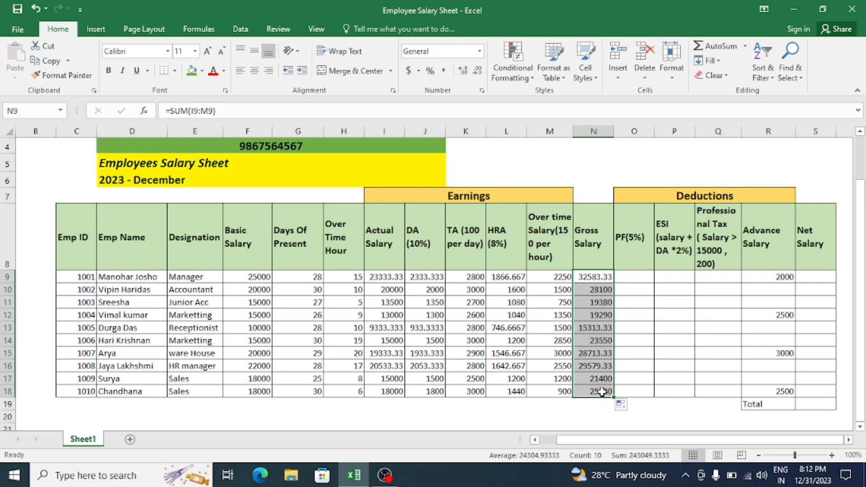
Step: Calculate PF in O9 as 5% of the actual salary with =I9*5% and fill the formula down to O18
{"action": "left_click", "coordinate": [641, 278]}
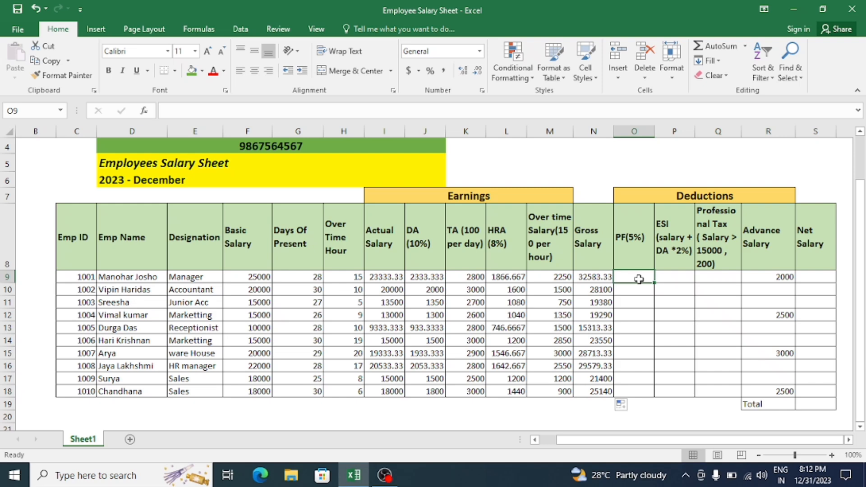
{"action": "type", "text": "="}
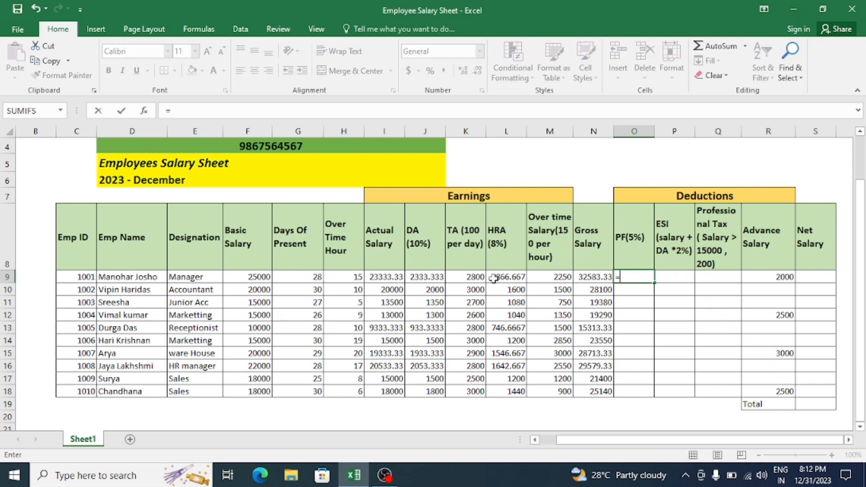
{"action": "left_click", "coordinate": [393, 277]}
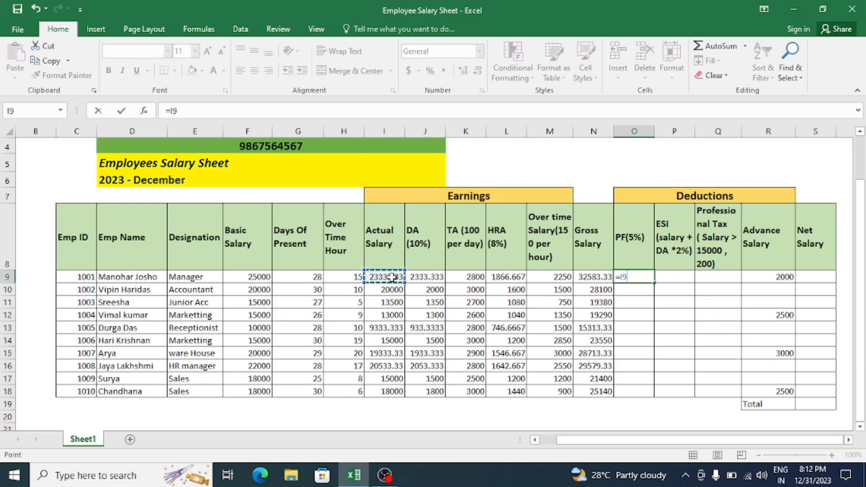
{"action": "type", "text": "*5%"}
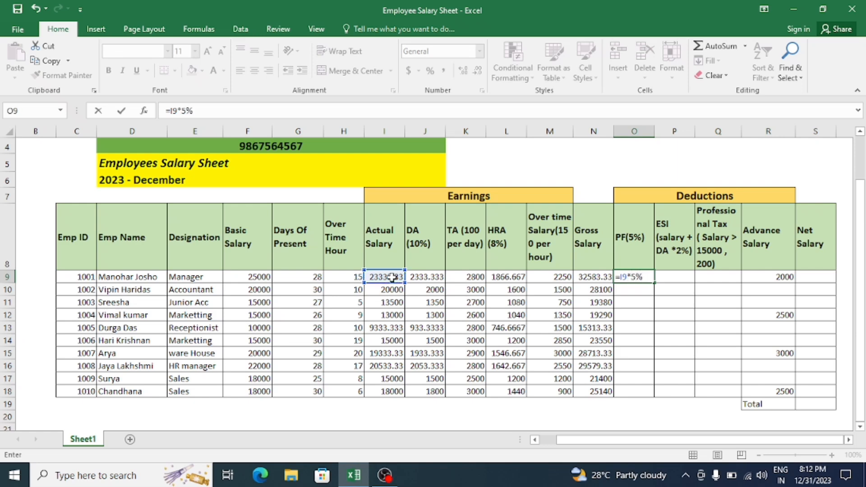
{"action": "key", "text": "Return"}
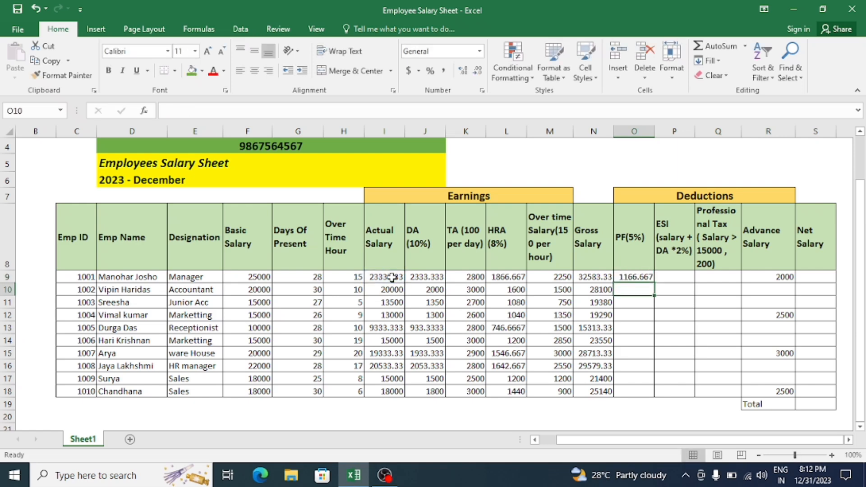
{"action": "left_click", "coordinate": [637, 278]}
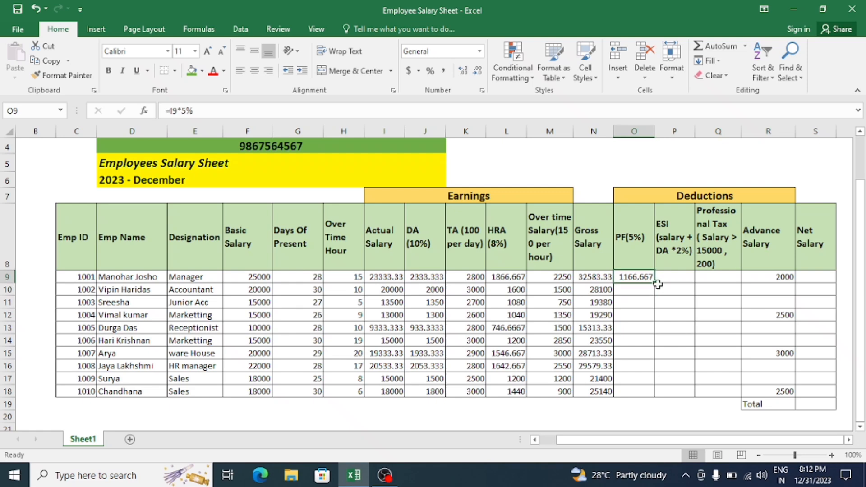
{"action": "left_click_drag", "start_coordinate": [653, 282], "coordinate": [651, 389]}
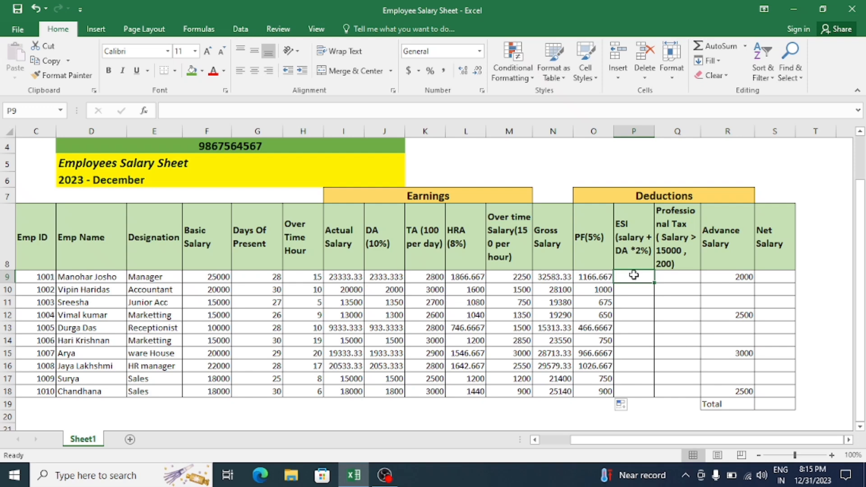
Step: Calculate ESI in P9 from actual salary plus DA with =SUM(I9:J9)*2% and fill the formula down to P18
{"action": "type", "text": "=s"}
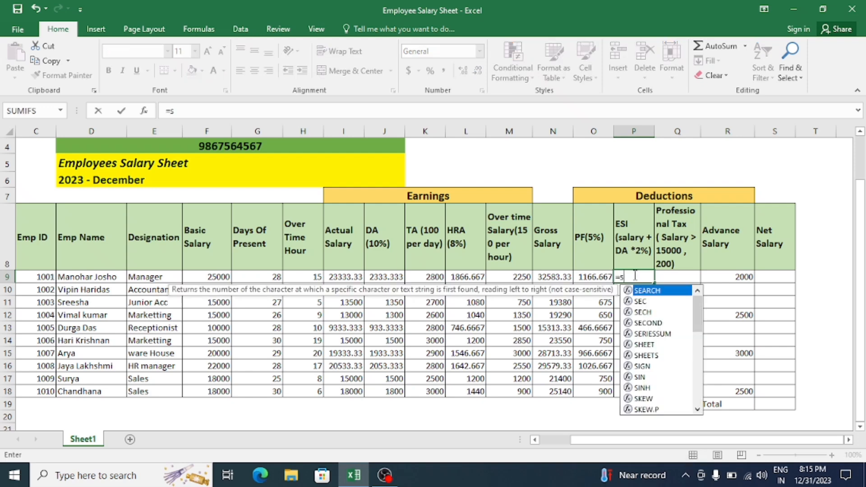
{"action": "type", "text": "um"}
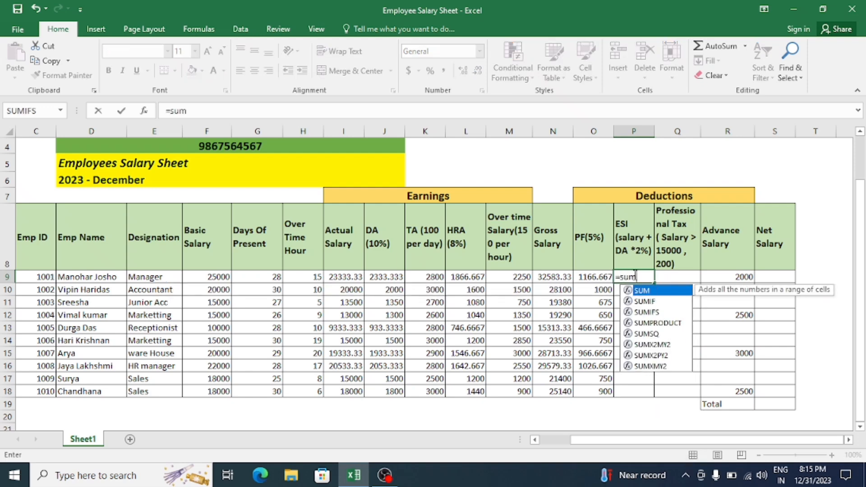
{"action": "double_click", "coordinate": [649, 291]}
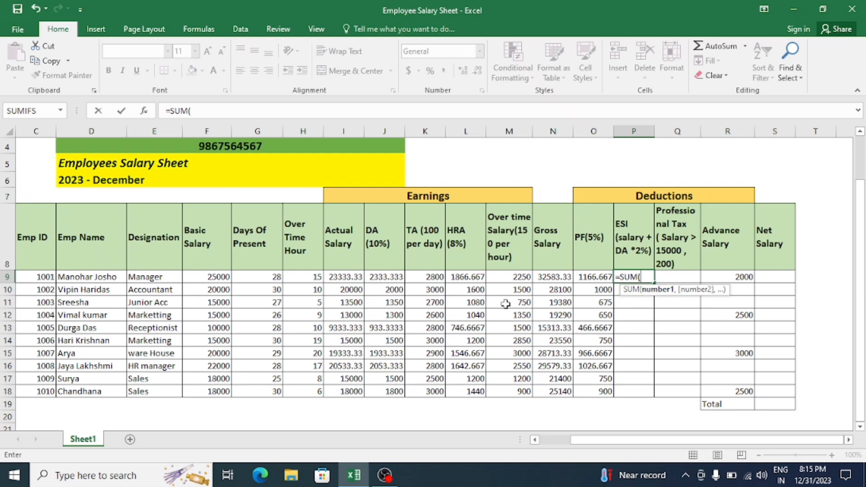
{"action": "left_click", "coordinate": [346, 273]}
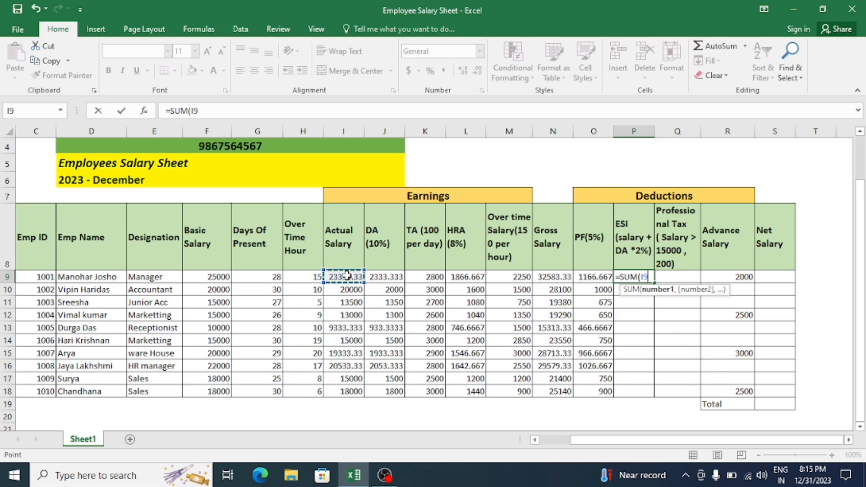
{"action": "left_click_drag", "start_coordinate": [356, 279], "coordinate": [380, 279]}
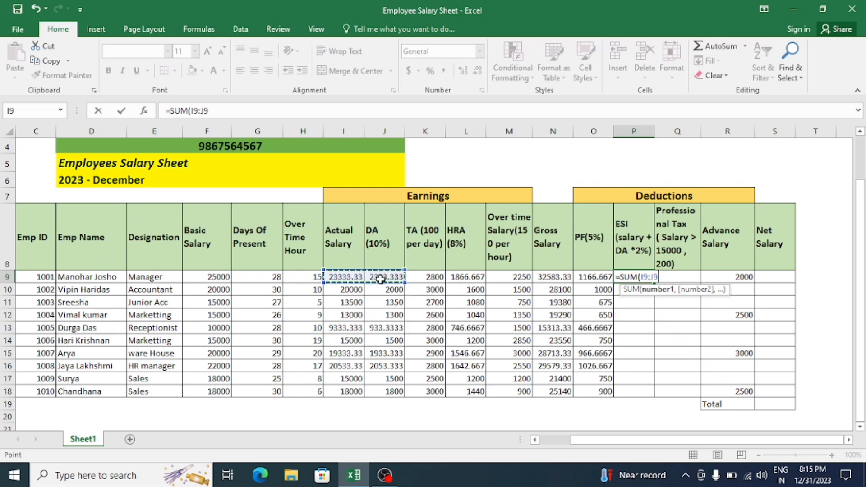
{"action": "type", "text": ")"}
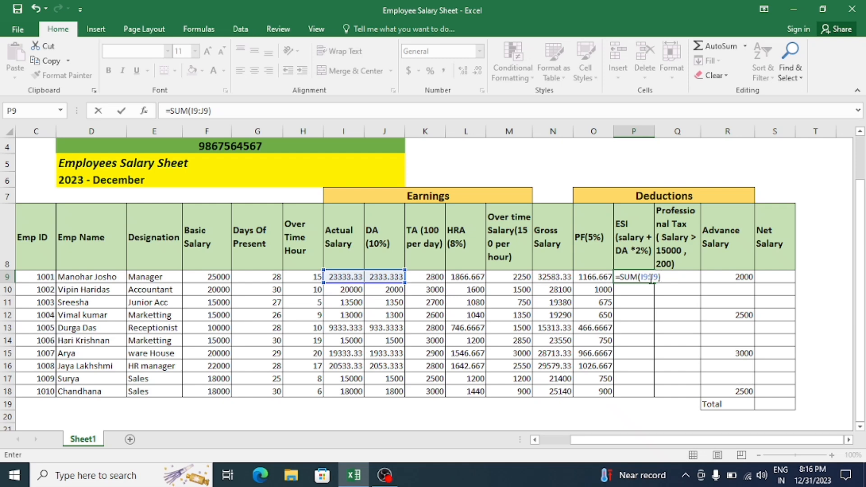
{"action": "type", "text": "*2%"}
{"action": "key", "text": "Return"}
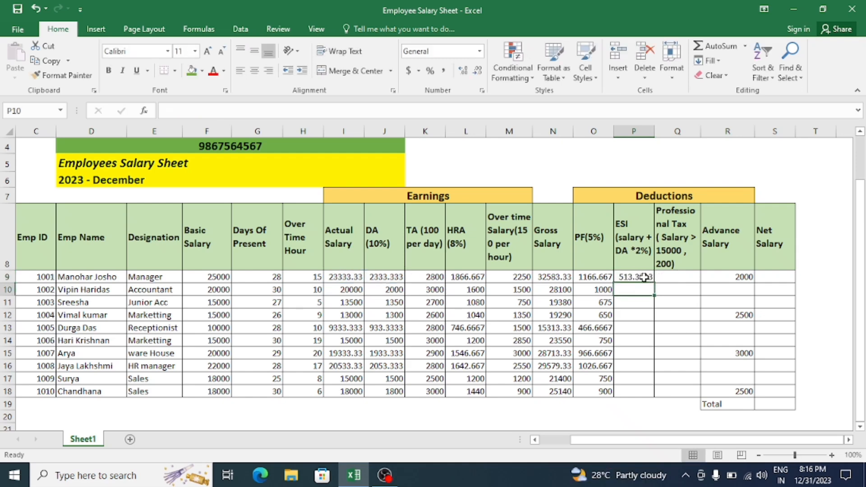
{"action": "left_click", "coordinate": [644, 277]}
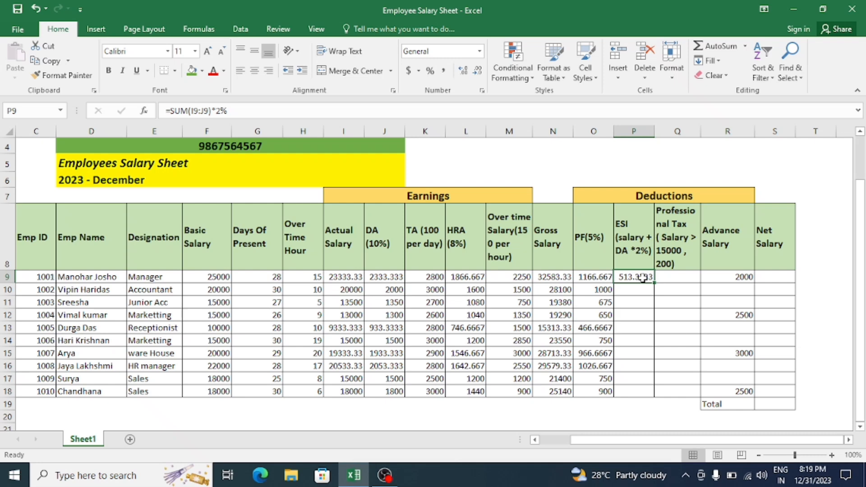
{"action": "left_click_drag", "start_coordinate": [653, 283], "coordinate": [653, 395]}
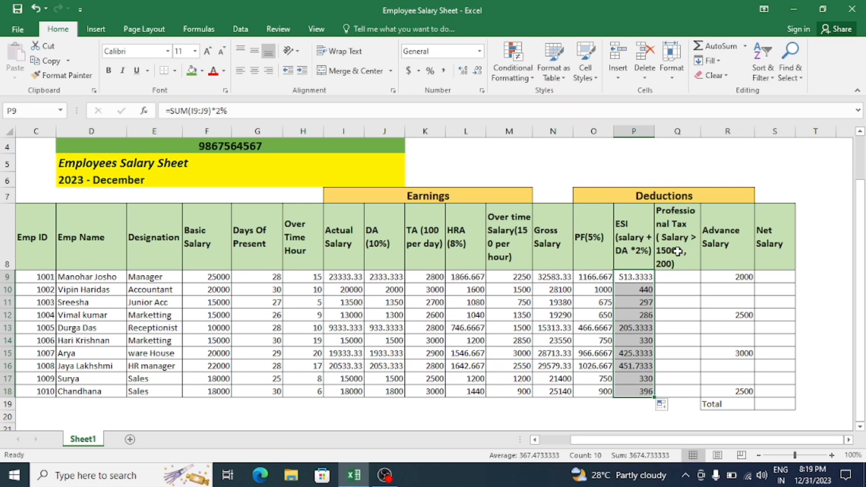
Step: Calculate professional tax in Q9 from the actual salary with =IF(I9>15000,200) and fill the formula down to Q18
{"action": "left_click", "coordinate": [666, 275]}
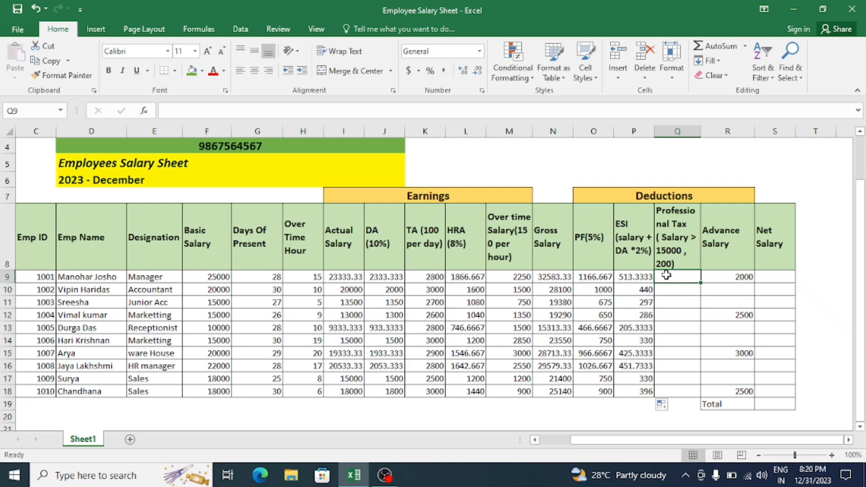
{"action": "type", "text": "=if"}
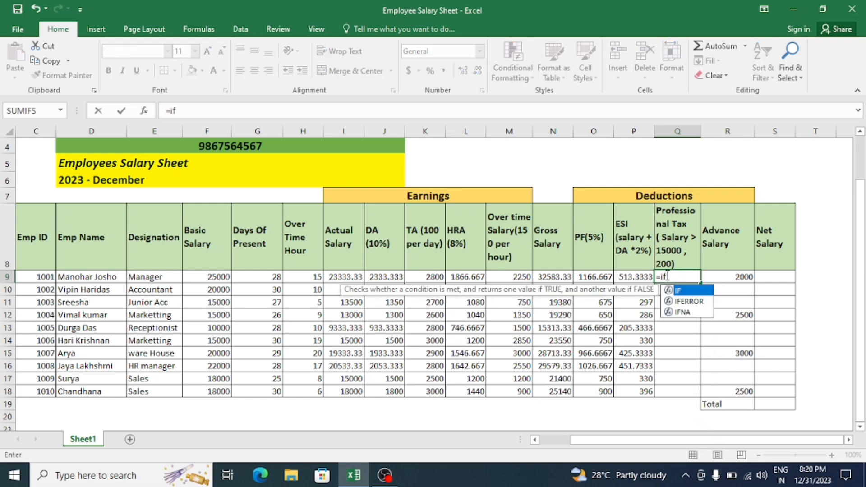
{"action": "double_click", "coordinate": [686, 291]}
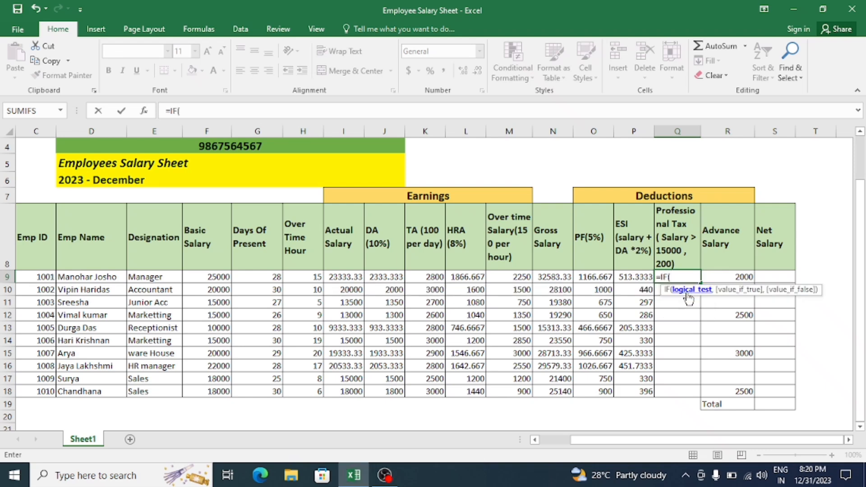
{"action": "left_click", "coordinate": [351, 277]}
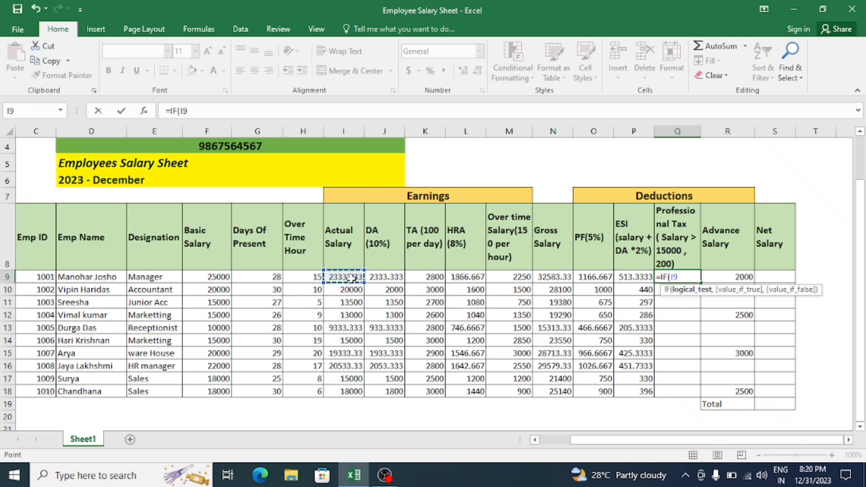
{"action": "type", "text": ">15000"}
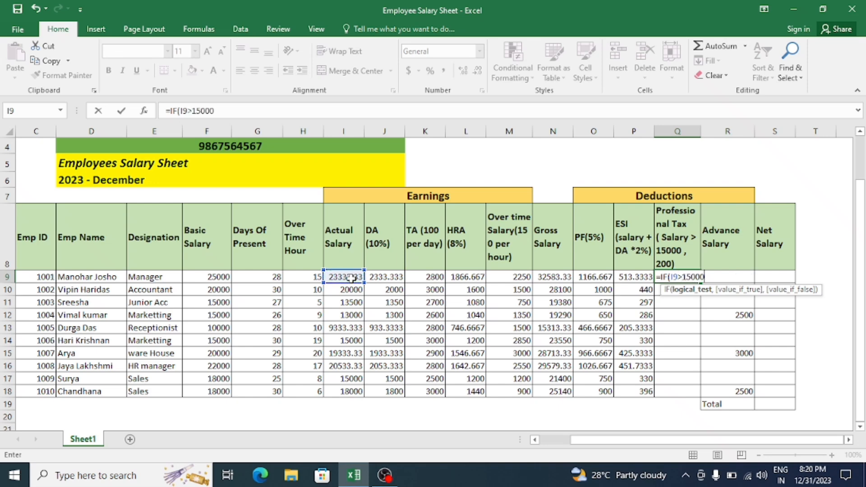
{"action": "type", "text": ","}
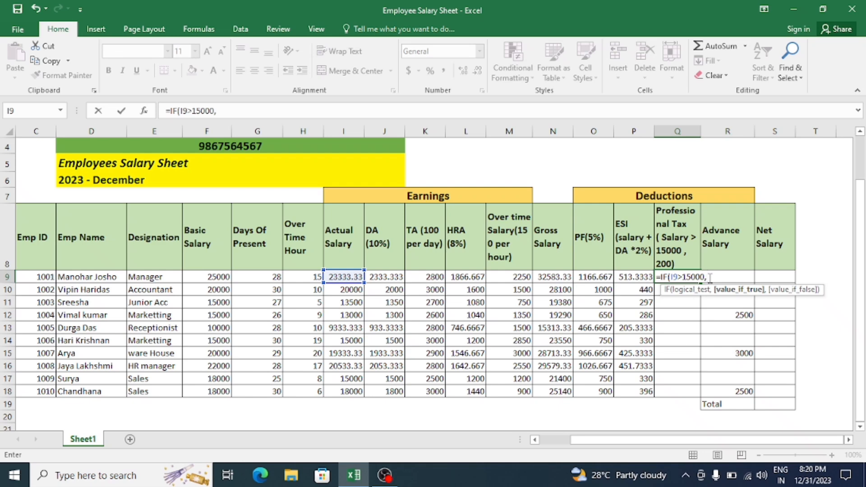
{"action": "type", "text": "200"}
{"action": "type", "text": ")"}
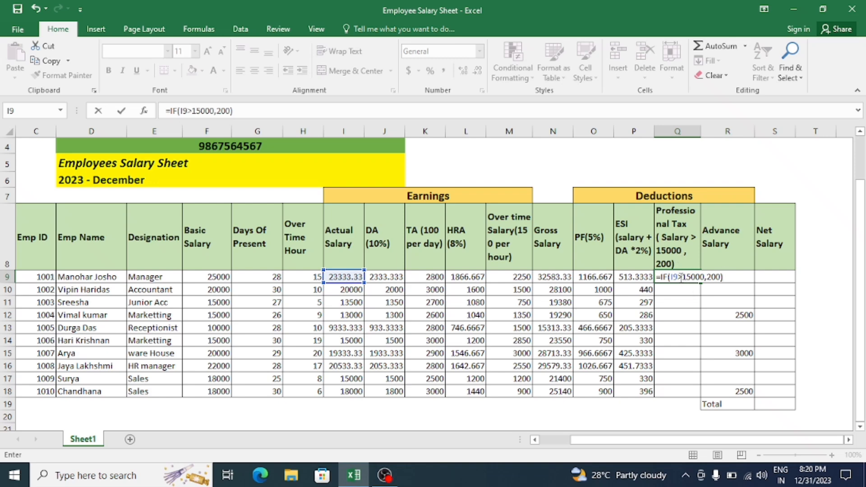
{"action": "key", "text": "Return"}
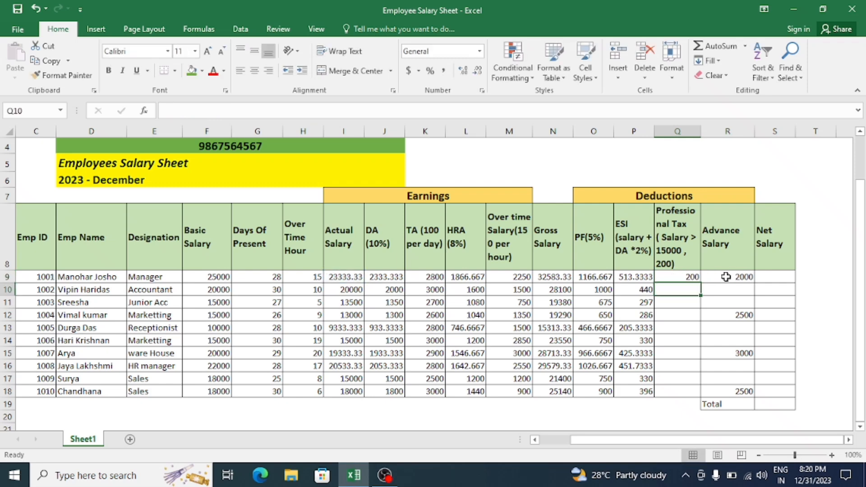
{"action": "left_click", "coordinate": [683, 274]}
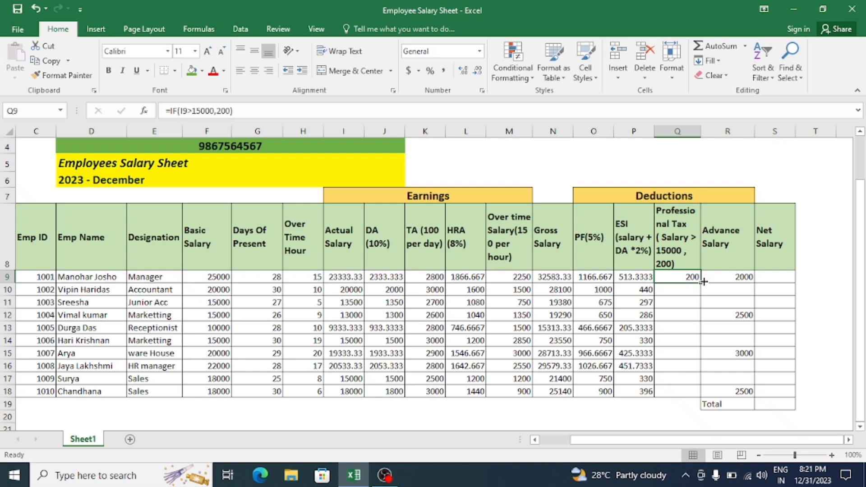
{"action": "left_click_drag", "start_coordinate": [700, 283], "coordinate": [700, 393]}
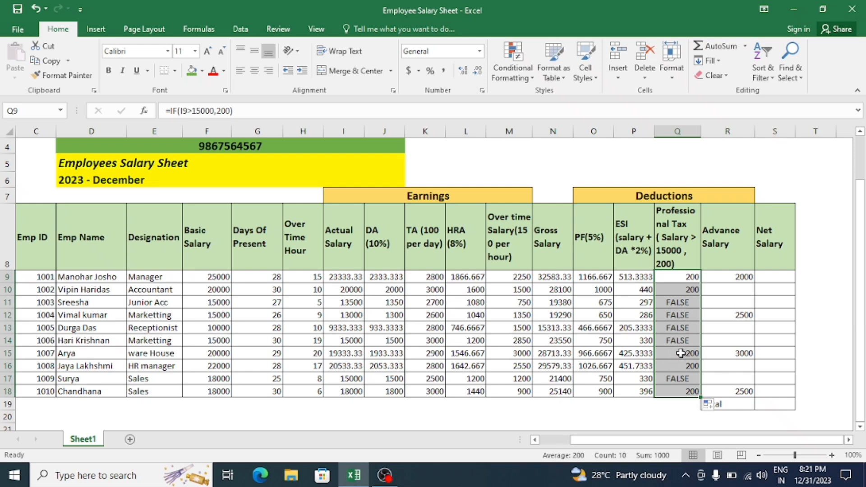
Step: Add 0 as the value-if-false argument in Q9, making the formula =IF(I9>15000,200,0)
{"action": "left_click", "coordinate": [231, 111]}
{"action": "type", "text": ")"}
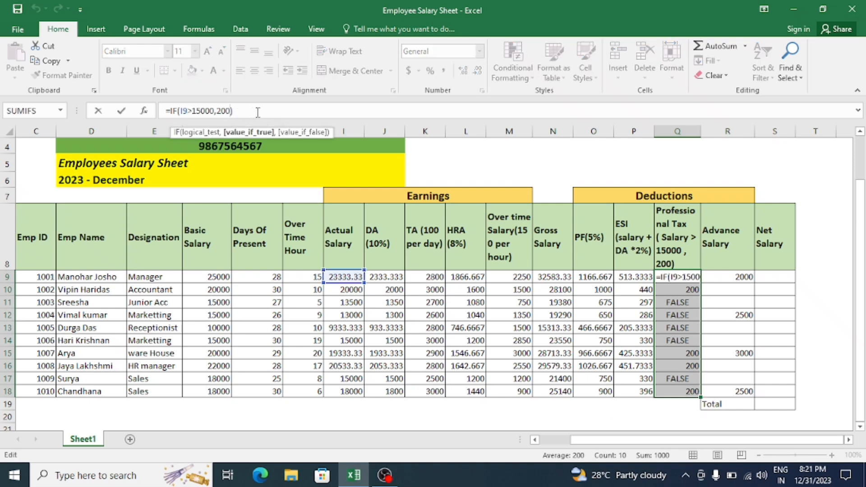
{"action": "type", "text": ","}
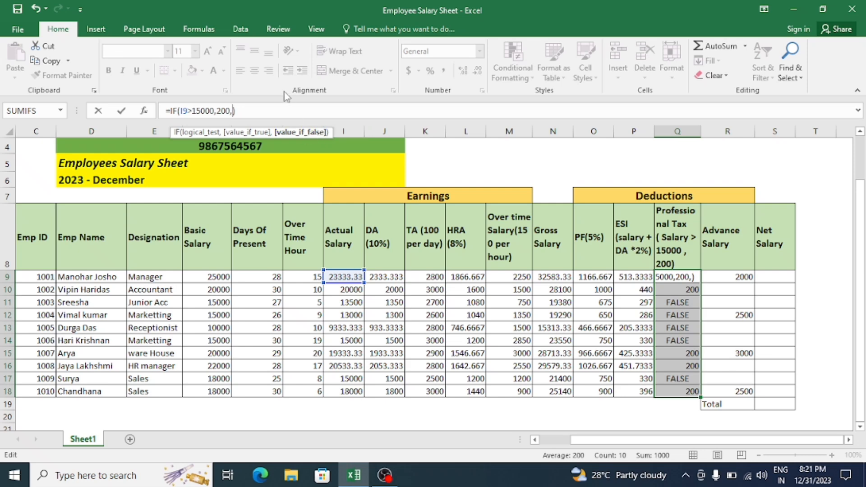
{"action": "type", "text": "0"}
{"action": "left_click", "coordinate": [242, 111]}
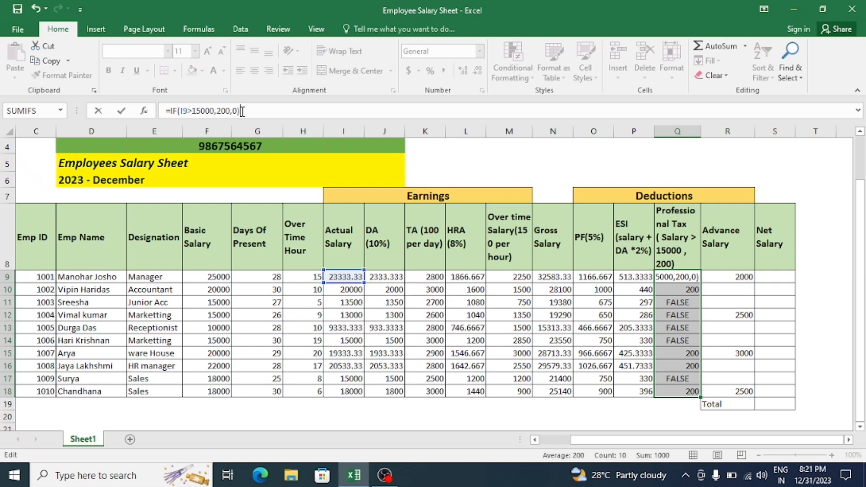
{"action": "key", "text": "Return"}
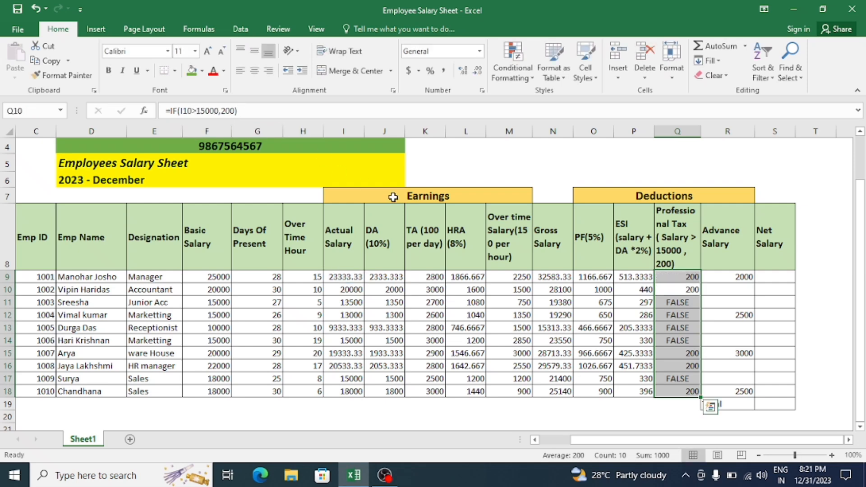
Step: Fill the corrected professional tax formula from Q9 down to Q18
{"action": "left_click", "coordinate": [684, 289]}
{"action": "left_click_drag", "start_coordinate": [700, 295], "coordinate": [695, 394]}
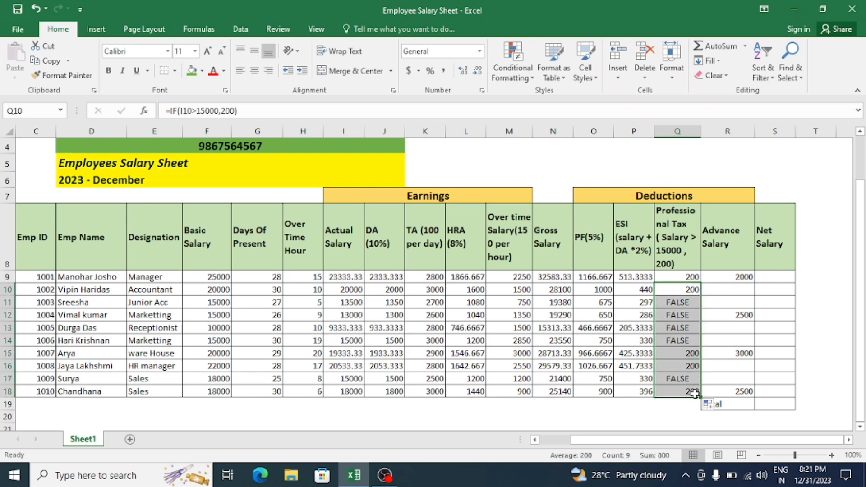
{"action": "left_click", "coordinate": [686, 276]}
{"action": "left_click_drag", "start_coordinate": [701, 283], "coordinate": [696, 403]}
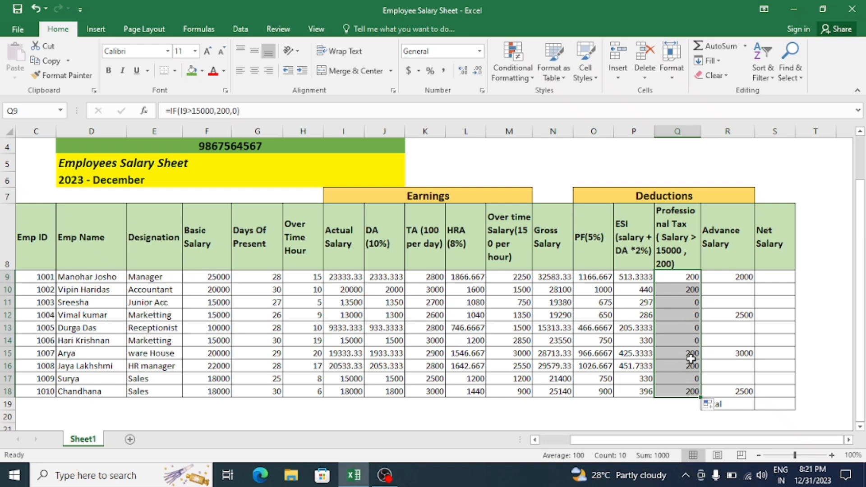
{"action": "left_click", "coordinate": [679, 280]}
{"action": "left_click", "coordinate": [683, 353]}
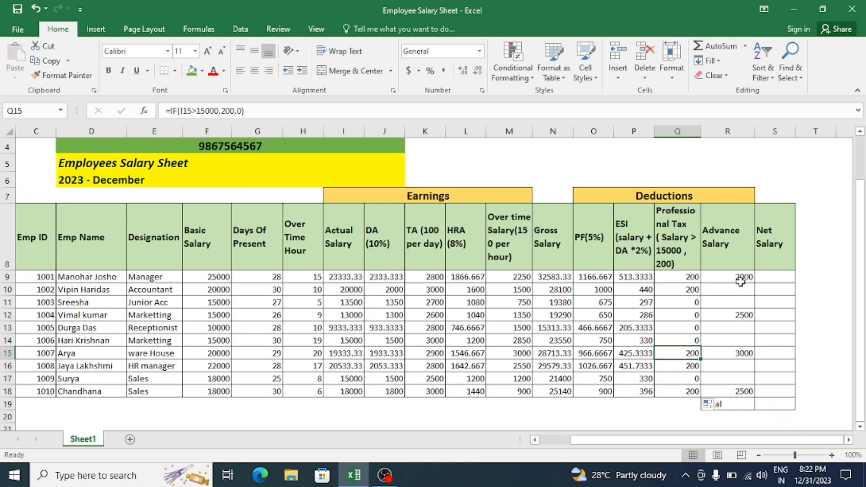
{"action": "left_click", "coordinate": [728, 292]}
{"action": "left_click", "coordinate": [730, 303]}
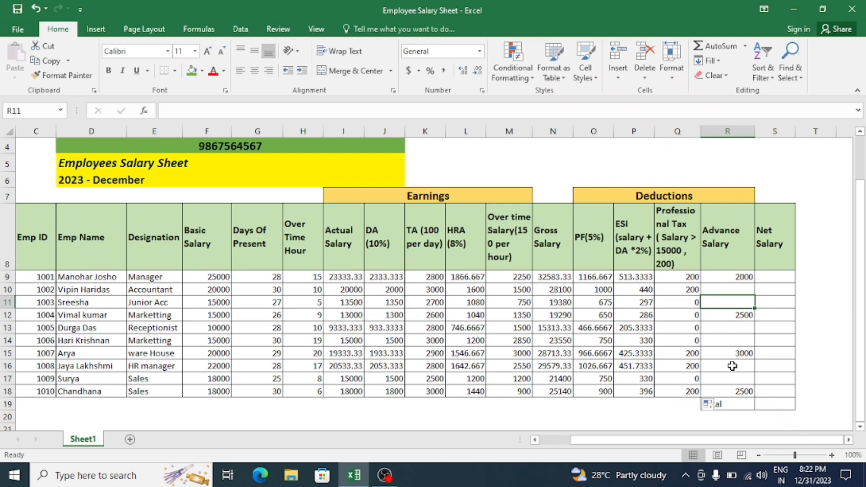
Step: Calculate net salary in S9 as gross salary minus all deductions with =N9-O9-P9-Q9-R9 and fill the formula down to S18
{"action": "left_click", "coordinate": [771, 276]}
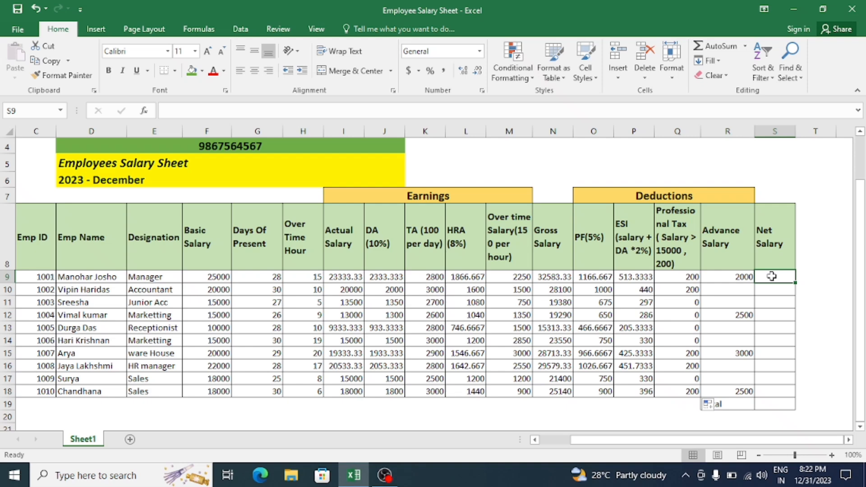
{"action": "type", "text": "="}
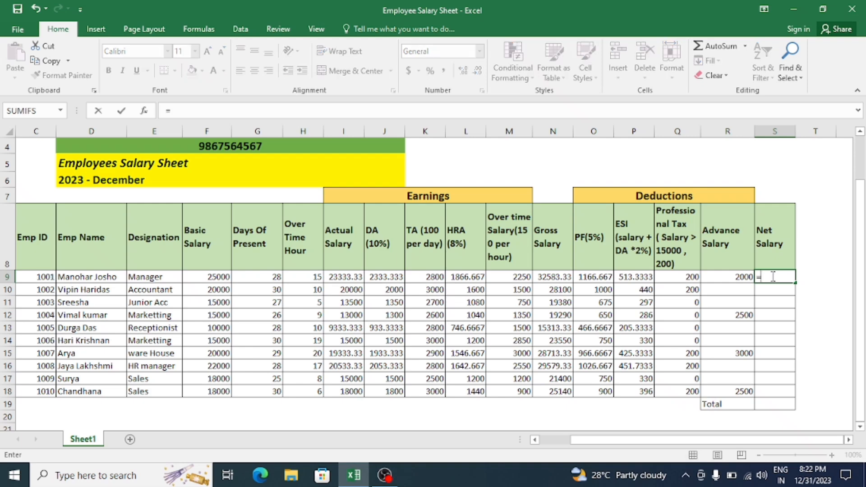
{"action": "left_click", "coordinate": [551, 275]}
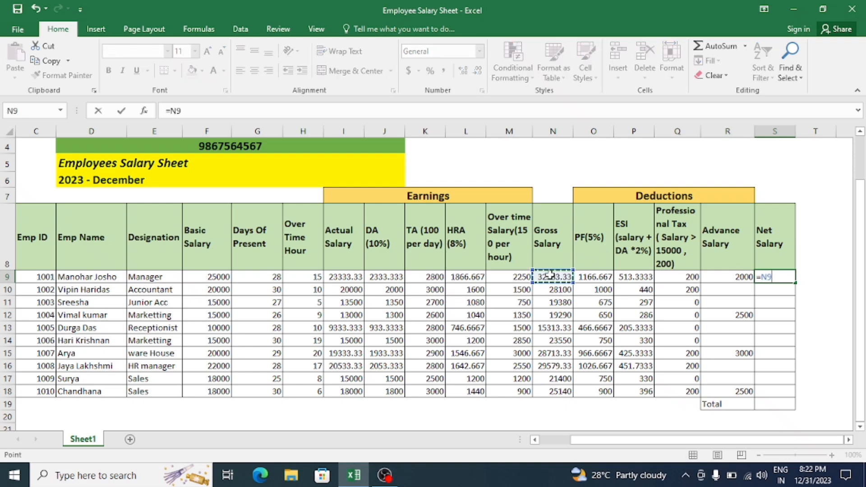
{"action": "type", "text": "-"}
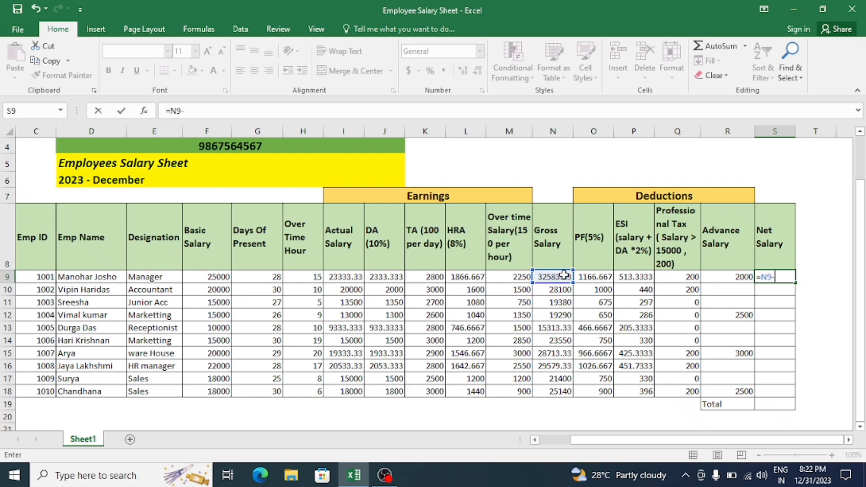
{"action": "left_click", "coordinate": [591, 276]}
{"action": "type", "text": "-"}
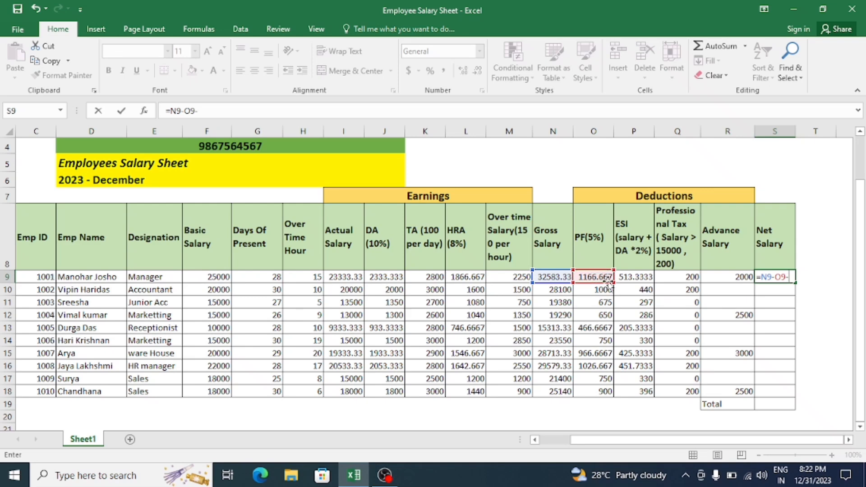
{"action": "left_click", "coordinate": [633, 277]}
{"action": "type", "text": "-"}
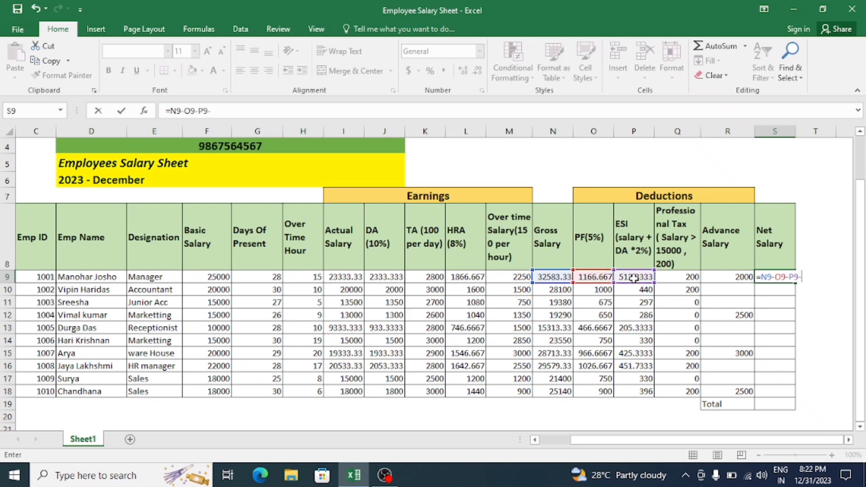
{"action": "left_click", "coordinate": [676, 276]}
{"action": "type", "text": "-"}
{"action": "left_click", "coordinate": [714, 276]}
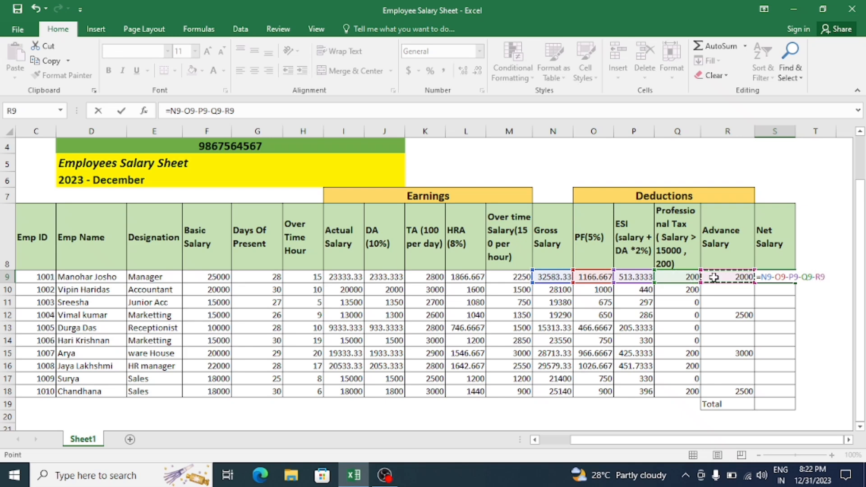
{"action": "key", "text": "Return"}
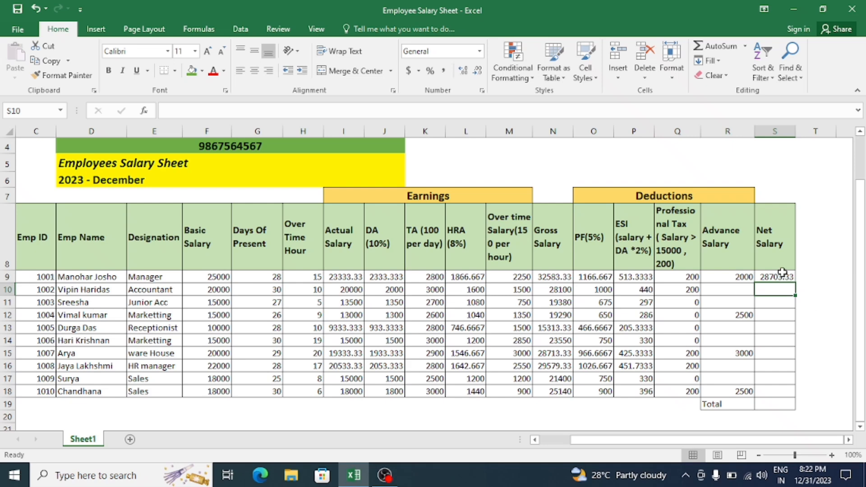
{"action": "left_click", "coordinate": [782, 273]}
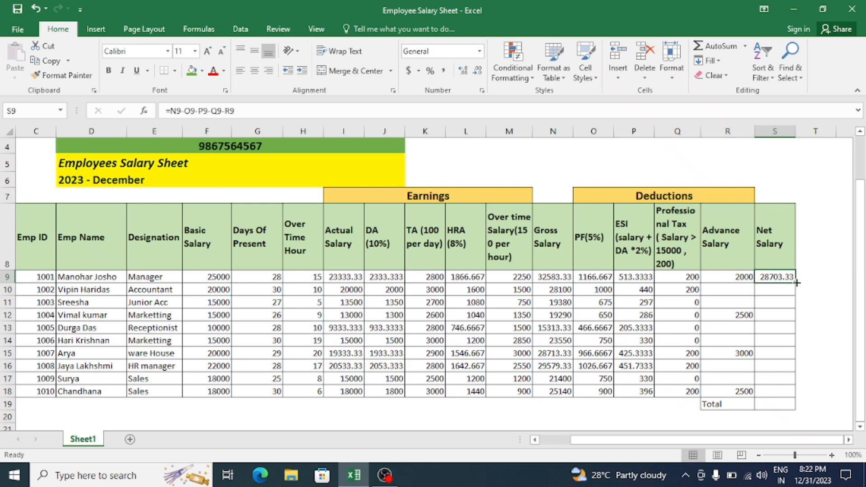
{"action": "left_click_drag", "start_coordinate": [796, 283], "coordinate": [789, 393]}
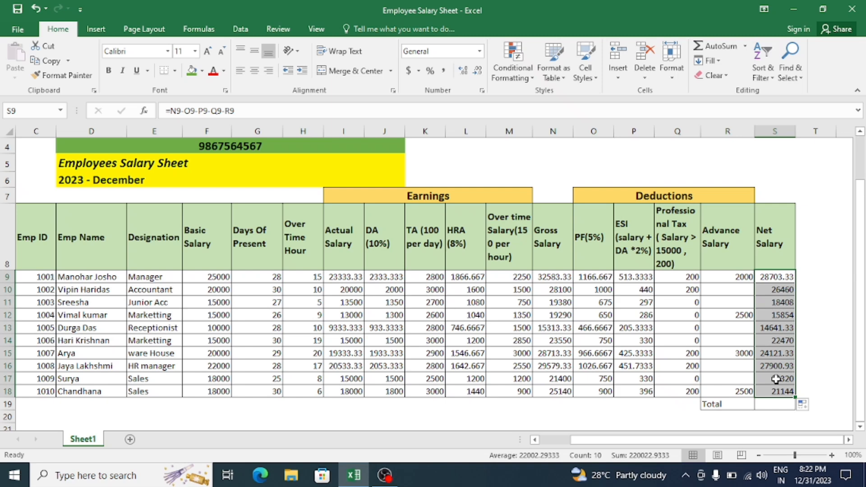
{"action": "left_click", "coordinate": [772, 405]}
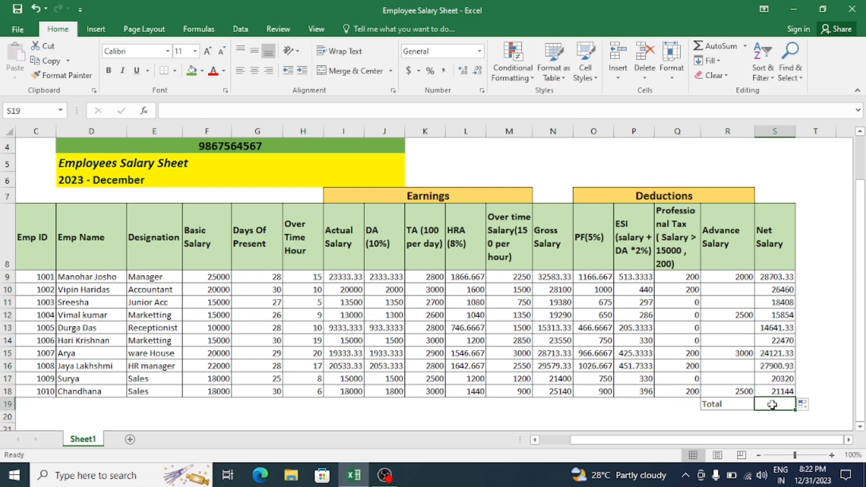
{"action": "type", "text": "=sum"}
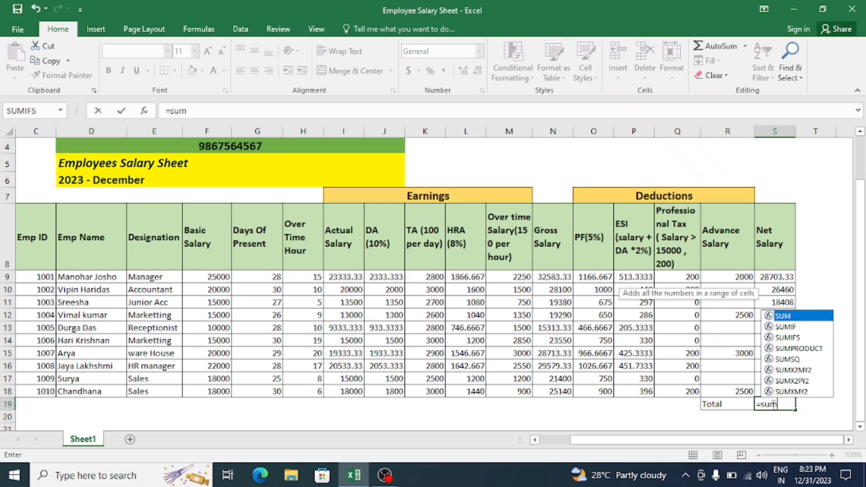
{"action": "key", "text": "BackSpace"}
{"action": "key", "text": "BackSpace"}
{"action": "key", "text": "BackSpace"}
{"action": "key", "text": "BackSpace"}
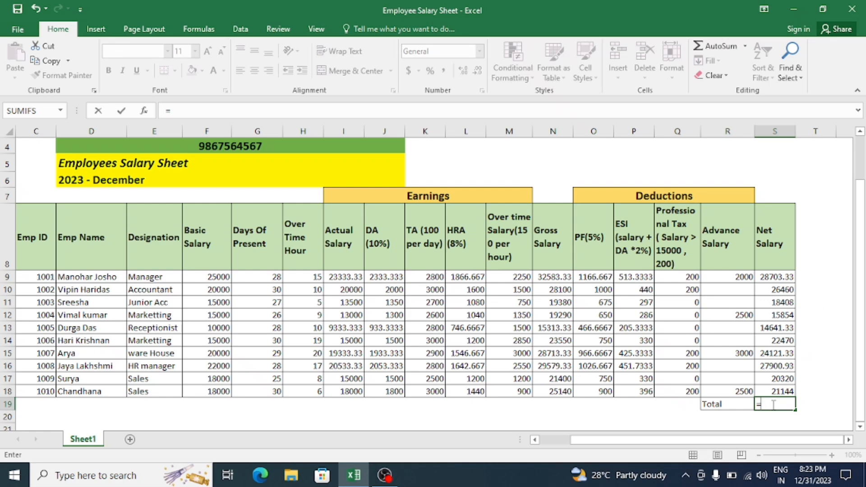
Step: Total the net salaries in S19 using AutoSum with the formula =SUM(S9:S18)
{"action": "left_click", "coordinate": [771, 404]}
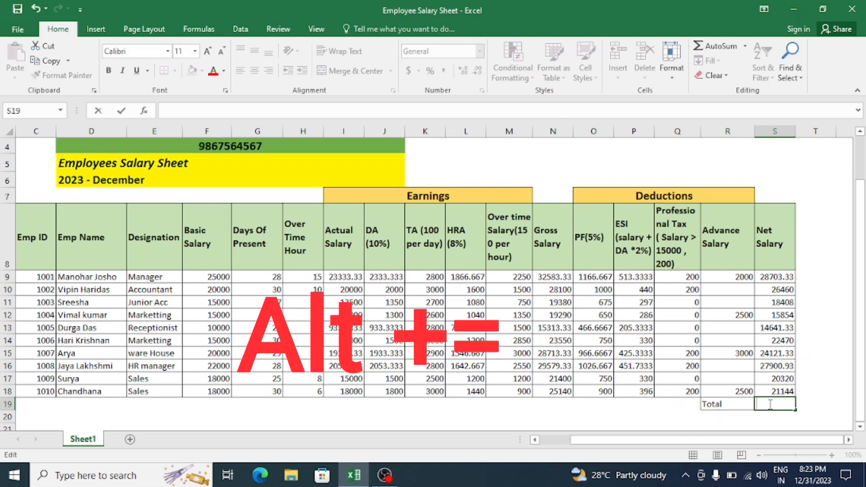
{"action": "key", "text": "Escape"}
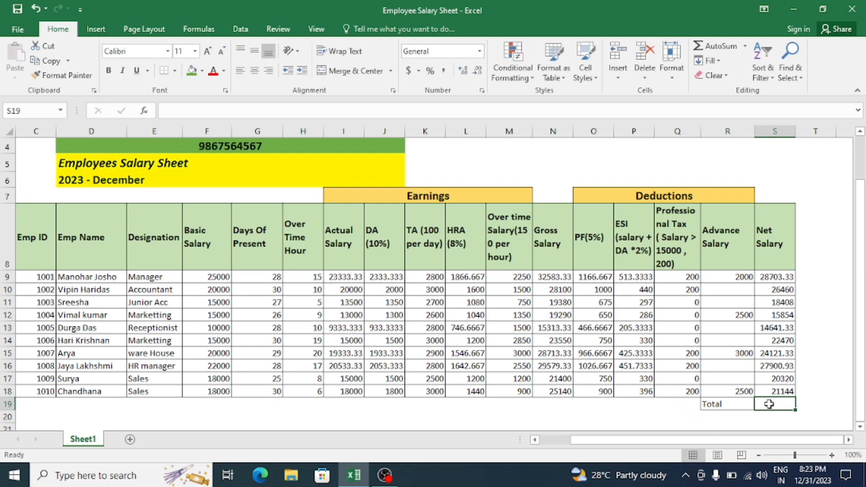
{"action": "key", "text": "alt+equal"}
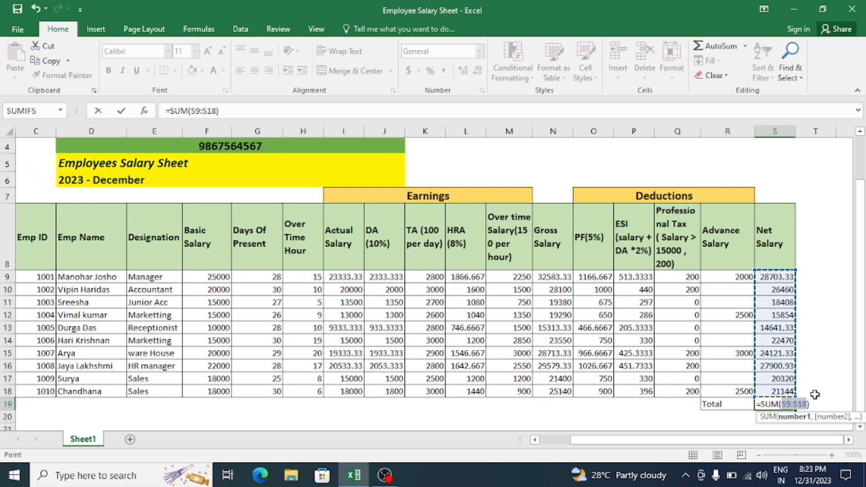
{"action": "key", "text": "Return"}
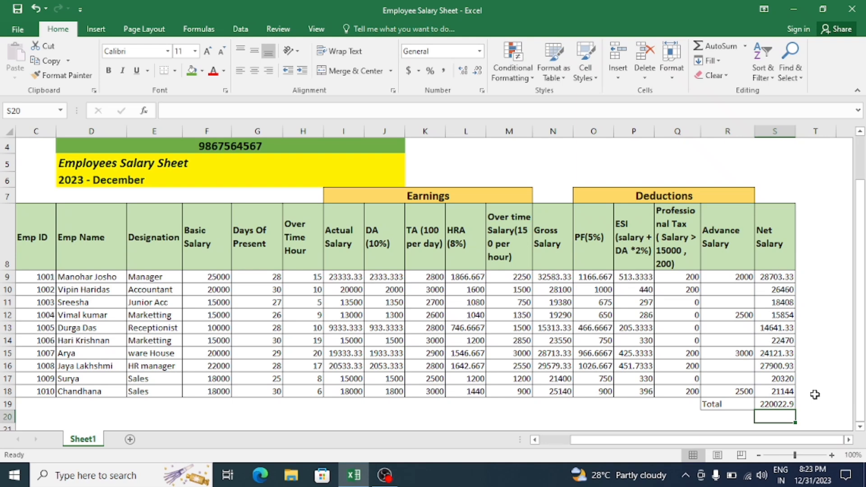